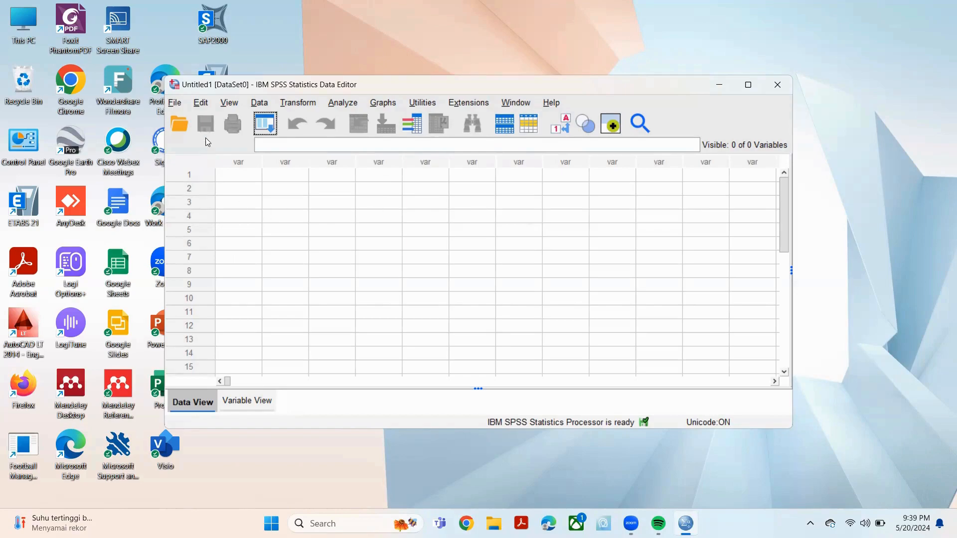
- Switch from the data grid to the variable definitions and name the first variable p1
{"action": "left_click", "coordinate": [225, 102]}
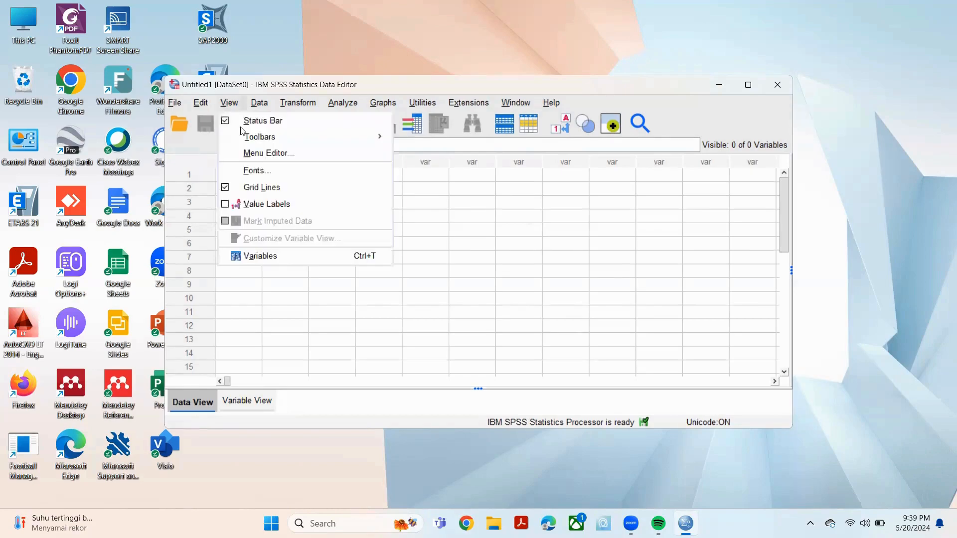
{"action": "left_click", "coordinate": [275, 257]}
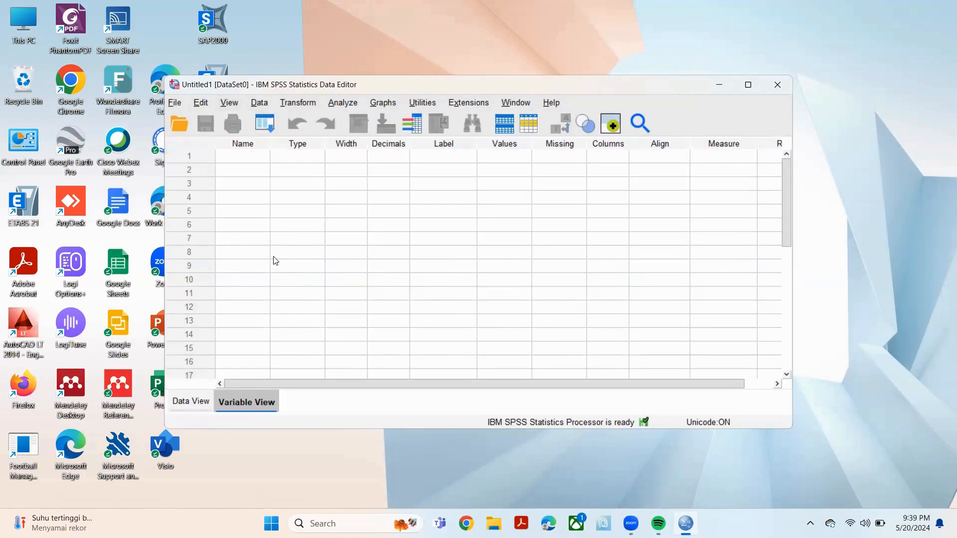
{"action": "left_click", "coordinate": [236, 149]}
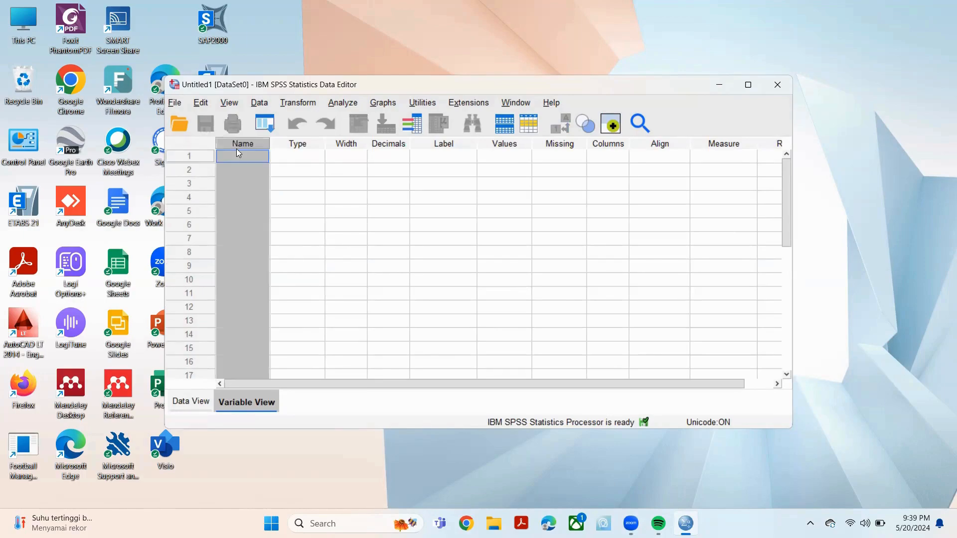
{"action": "left_click", "coordinate": [240, 155]}
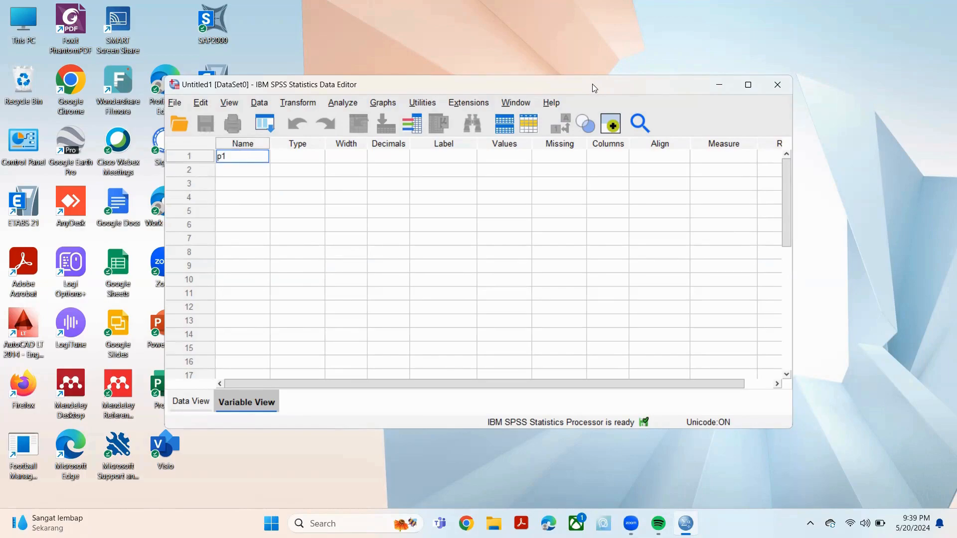
{"action": "left_click", "coordinate": [309, 158]}
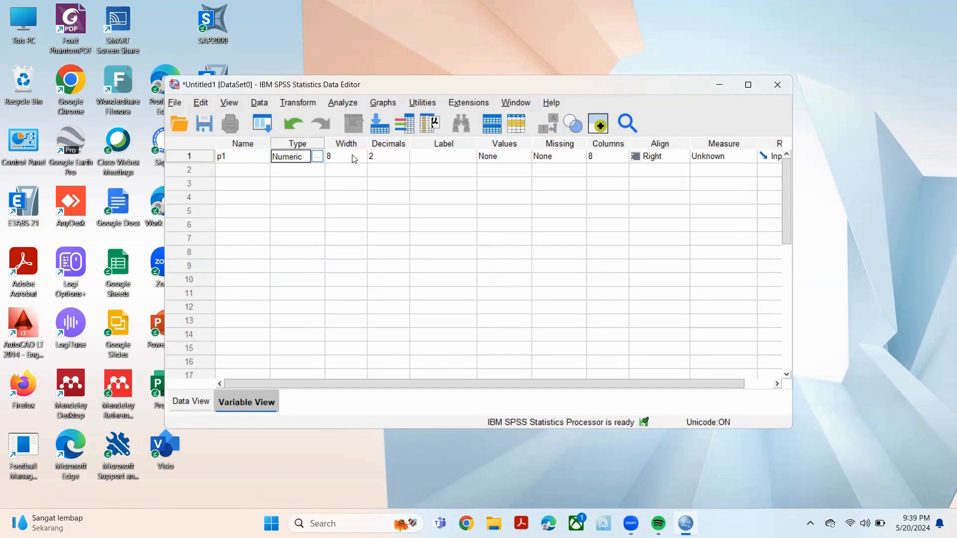
- Set the number of decimals for variable p1 to 0
{"action": "left_click", "coordinate": [395, 156]}
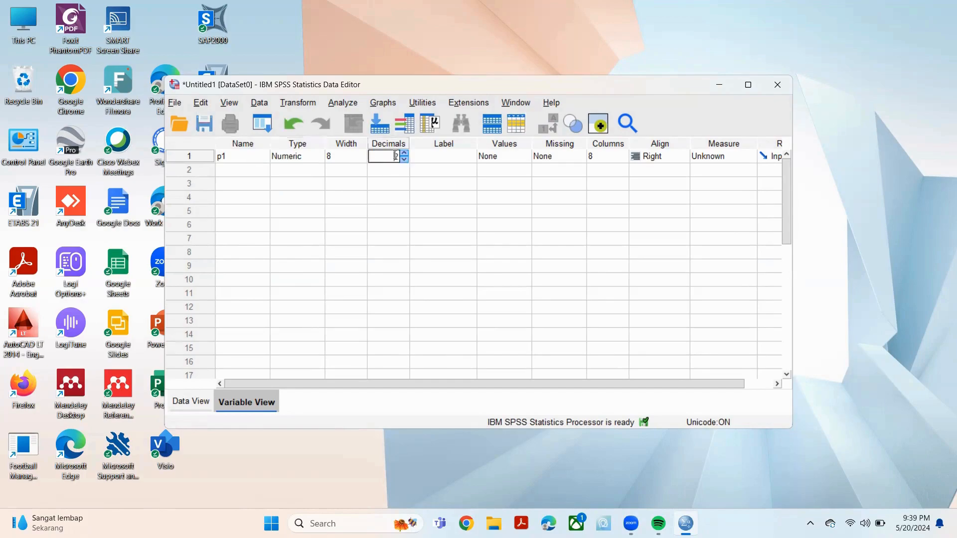
{"action": "left_click", "coordinate": [405, 160]}
{"action": "left_click", "coordinate": [404, 160]}
- Label variable p1 "Pertanyaan 1" and set its measurement level to Ordinal
{"action": "left_click", "coordinate": [445, 156]}
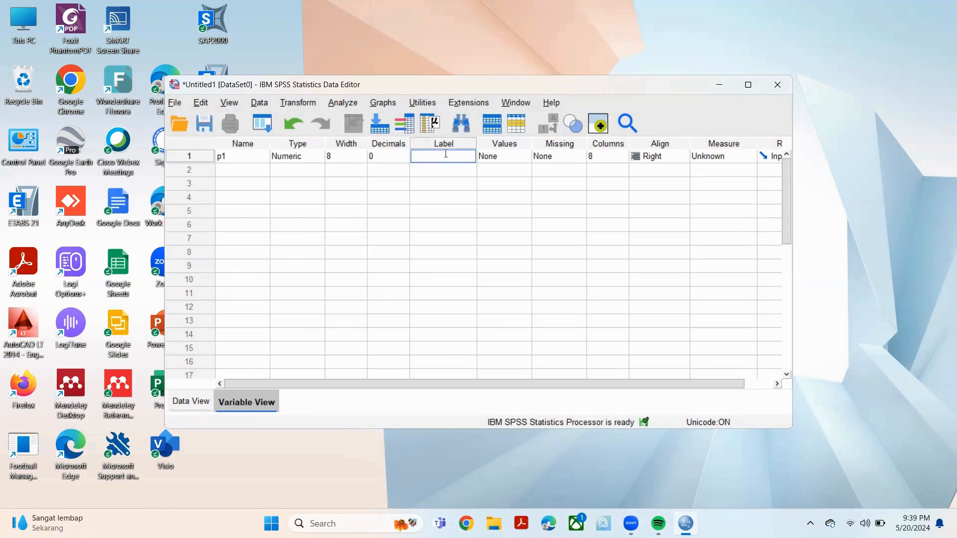
{"action": "type", "text": "Pertanyaan 1"}
{"action": "left_click", "coordinate": [723, 156]}
{"action": "left_click", "coordinate": [727, 184]}
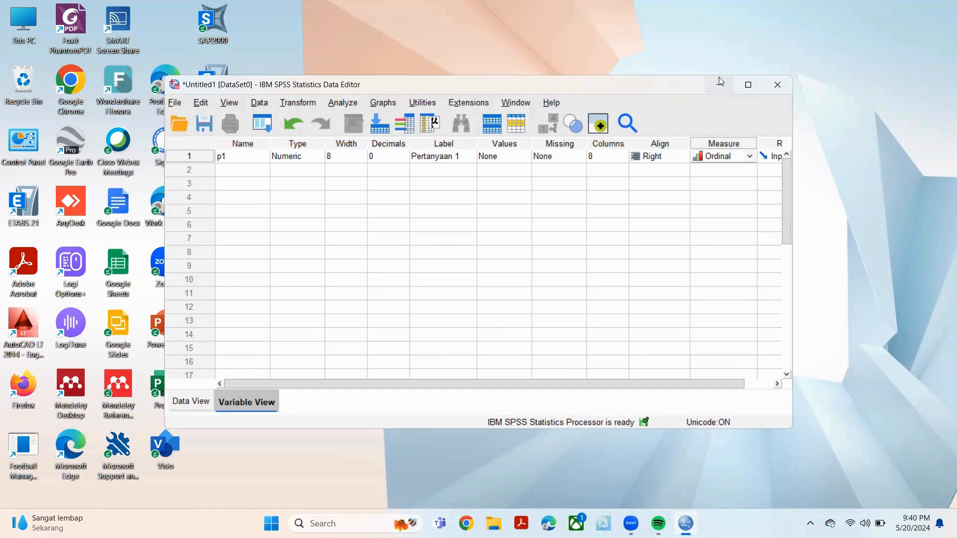
- Add a second variable named p2 and set its numeric type to 0 decimal places
{"action": "left_click", "coordinate": [245, 171]}
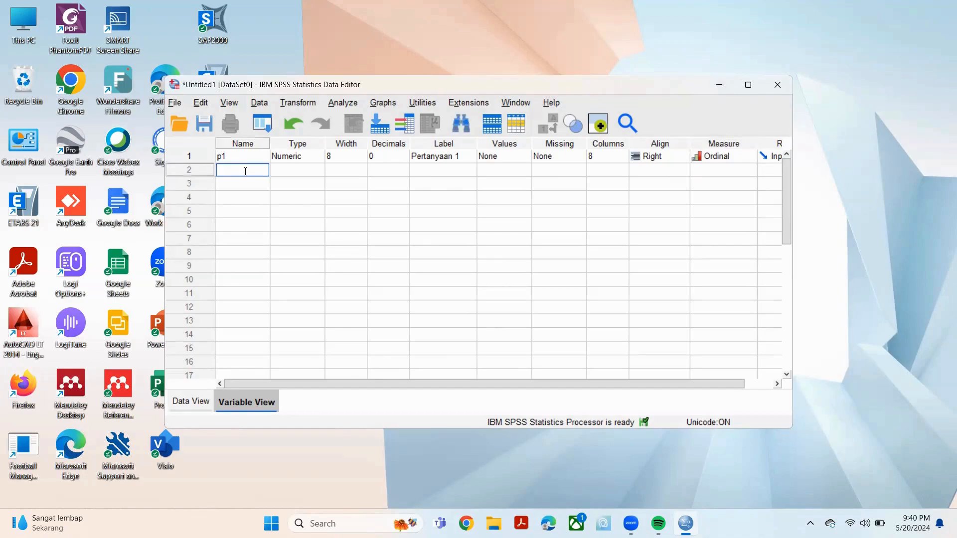
{"action": "type", "text": "p2"}
{"action": "left_click", "coordinate": [299, 169]}
{"action": "left_click", "coordinate": [320, 170]}
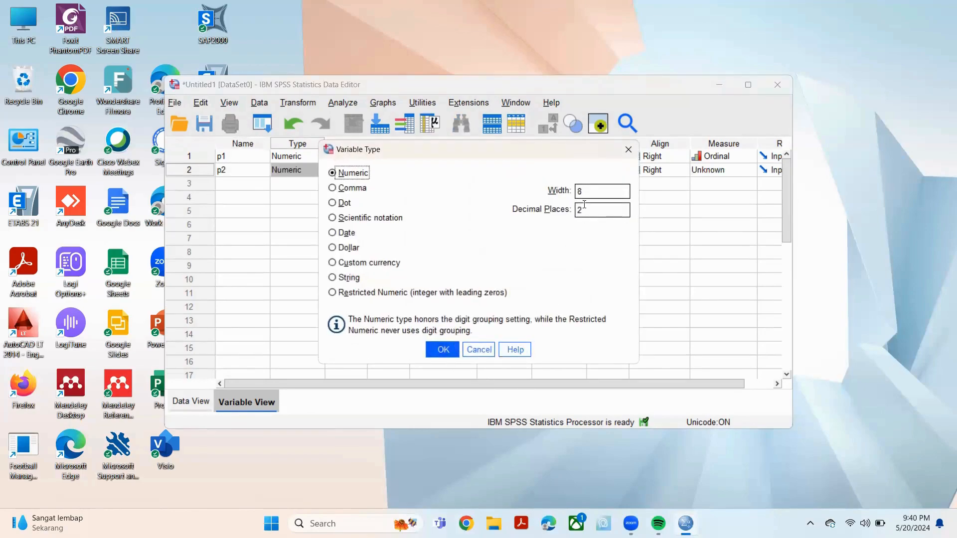
{"action": "left_click_drag", "start_coordinate": [586, 211], "coordinate": [563, 214]}
{"action": "type", "text": "0"}
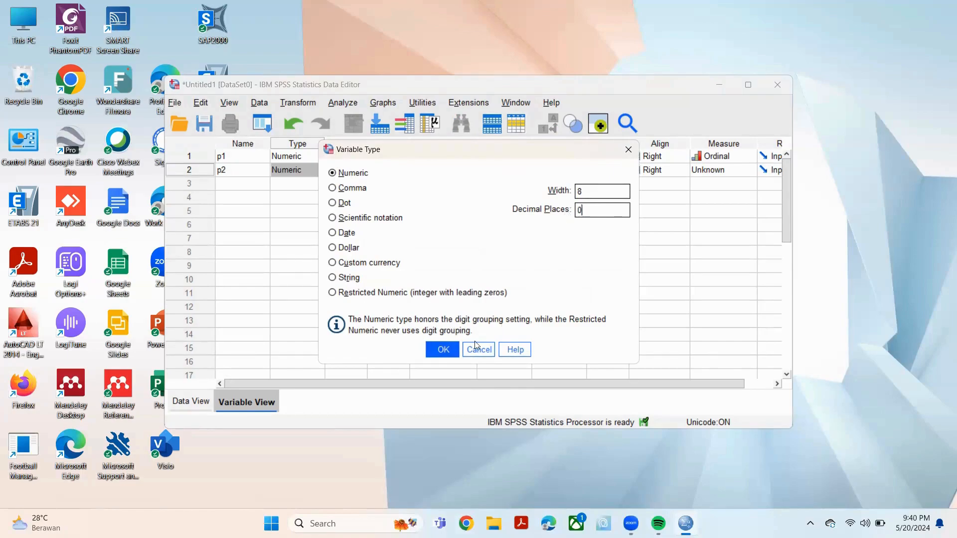
{"action": "left_click", "coordinate": [446, 343]}
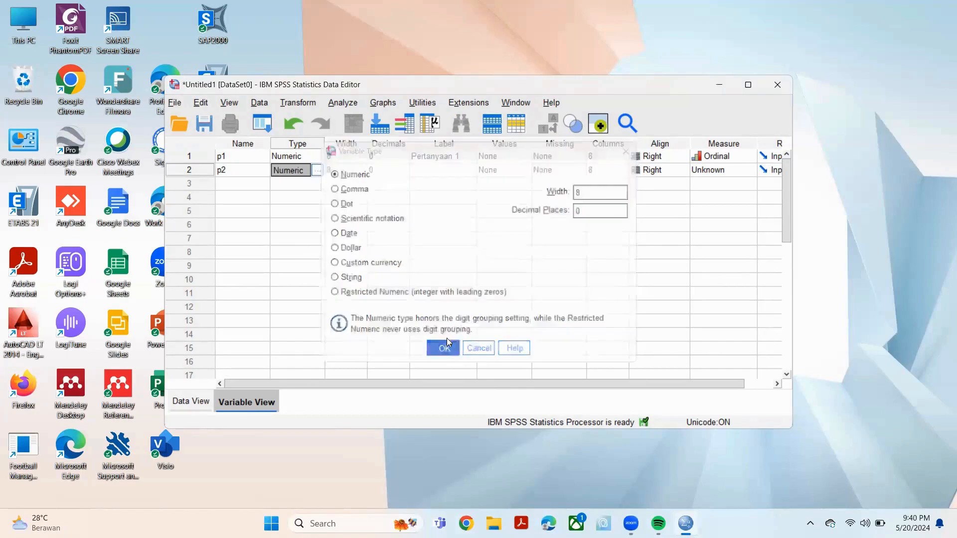
- Give variable p2 the label "Pertanyaan 2"
{"action": "left_click", "coordinate": [455, 238]}
{"action": "left_click", "coordinate": [446, 170]}
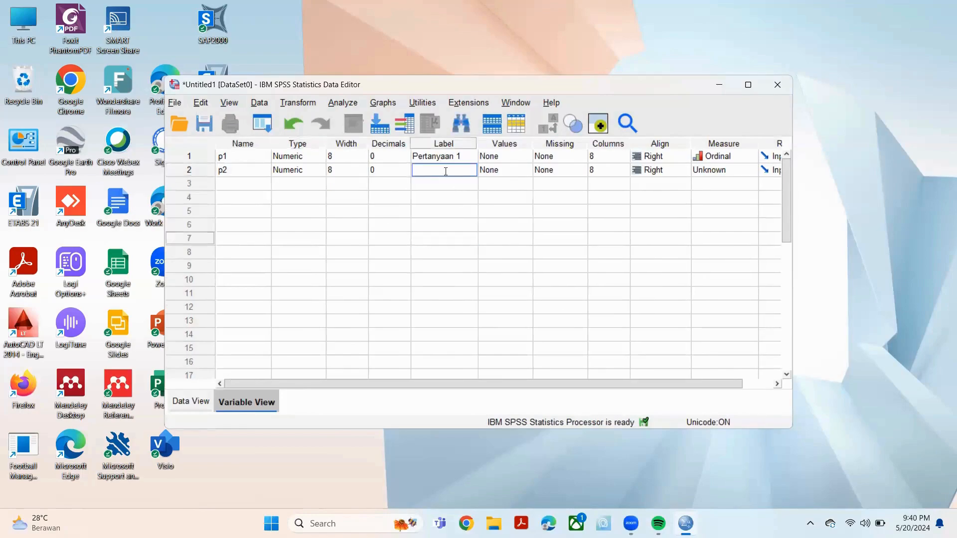
{"action": "type", "text": "Per"}
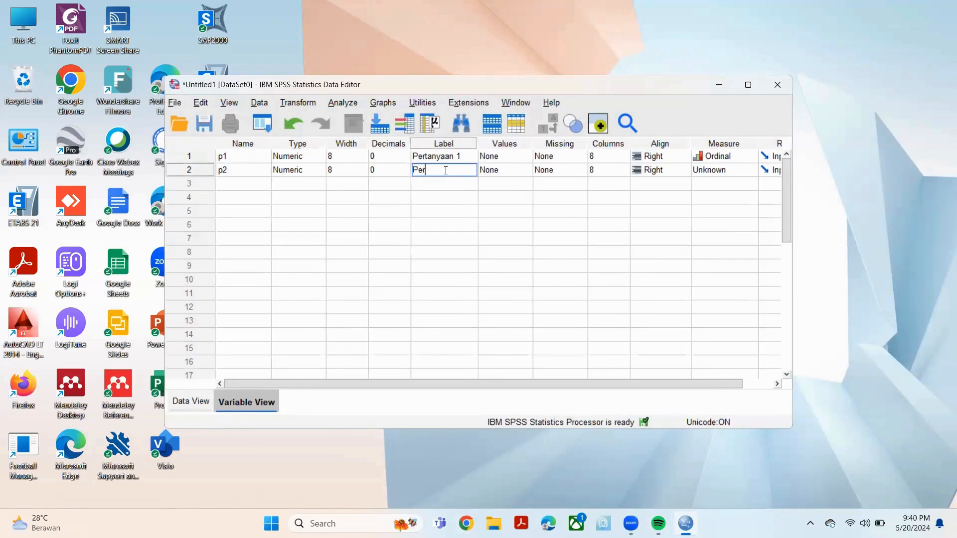
{"action": "type", "text": "tanyaan 1"}
{"action": "key", "text": "BackSpace"}
{"action": "type", "text": "2"}
{"action": "left_click", "coordinate": [564, 170]}
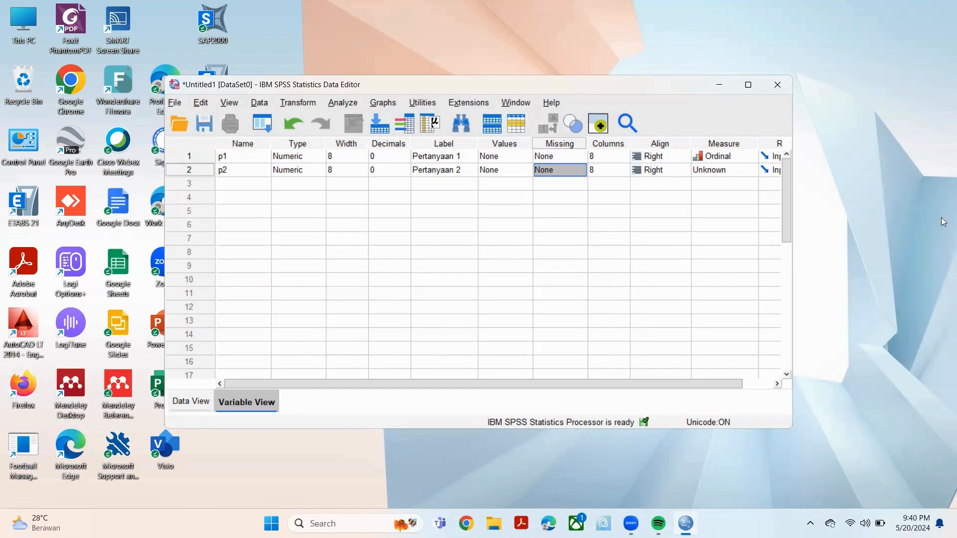
- Set the measurement level of variable p2 to Ordinal
{"action": "left_click", "coordinate": [722, 160]}
{"action": "left_click", "coordinate": [730, 160]}
{"action": "left_click", "coordinate": [735, 167]}
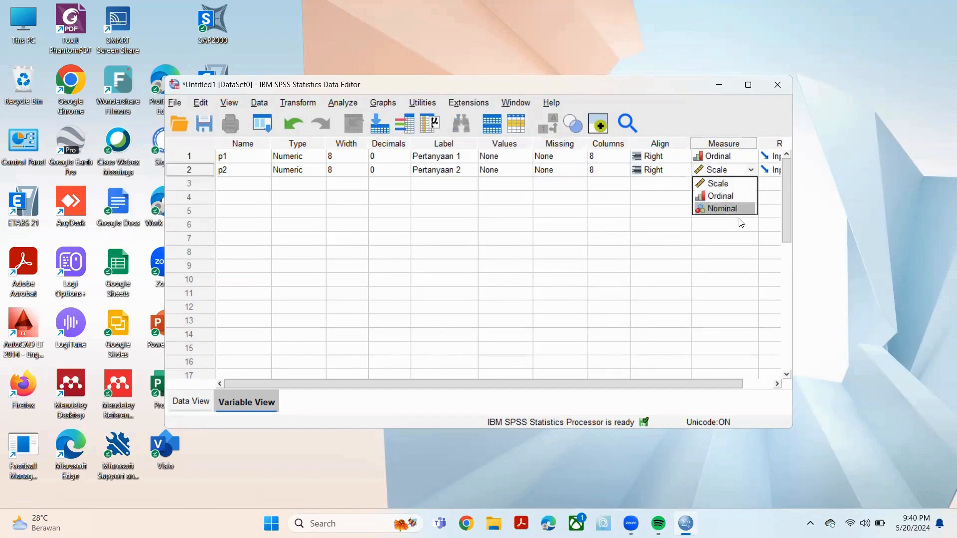
{"action": "left_click", "coordinate": [741, 198]}
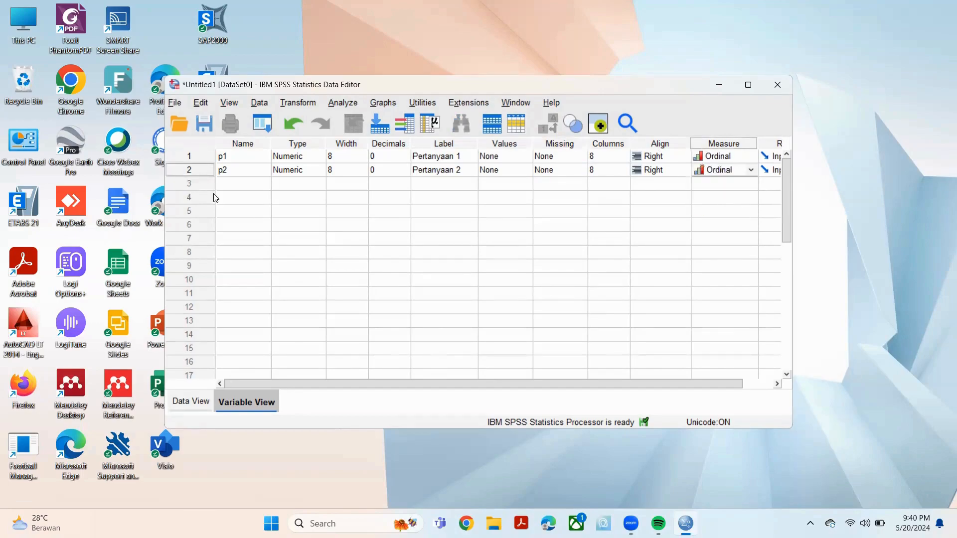
- Add a third variable named p3 with 0 decimals
{"action": "left_click", "coordinate": [240, 181]}
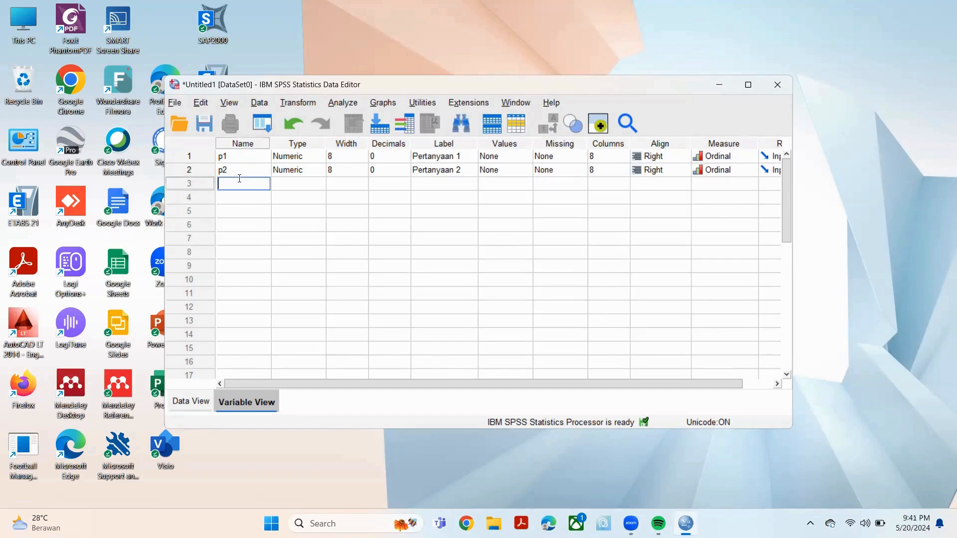
{"action": "type", "text": "p3"}
{"action": "left_click", "coordinate": [302, 186]}
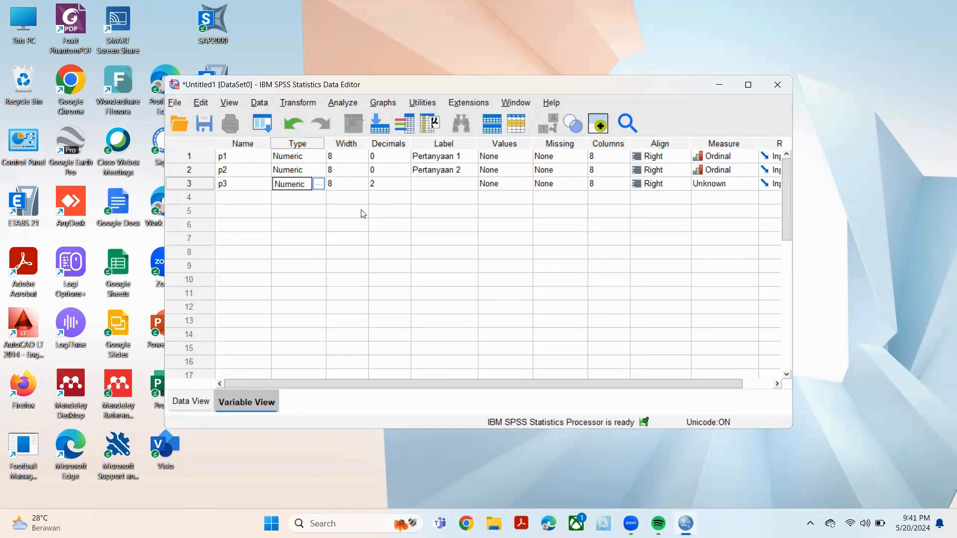
{"action": "left_click", "coordinate": [396, 183]}
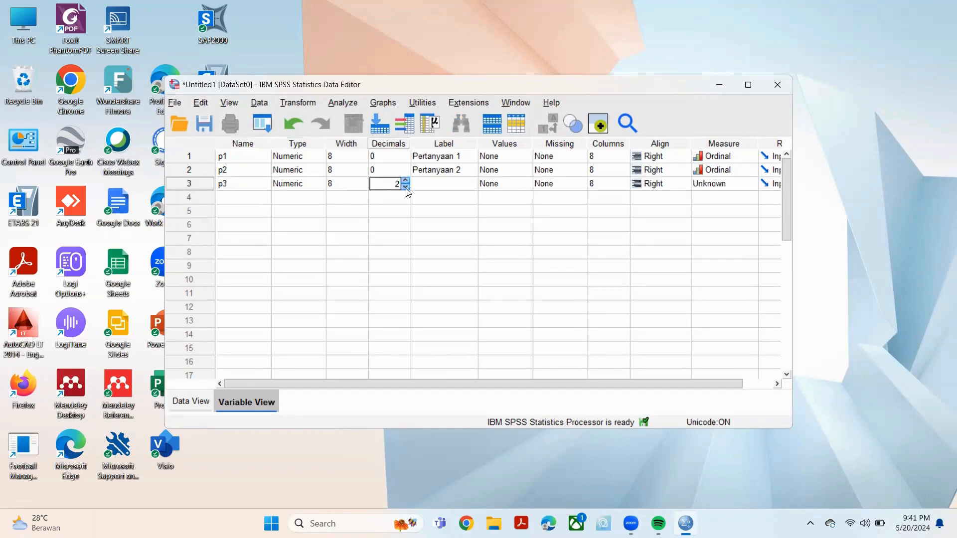
{"action": "left_click", "coordinate": [406, 187]}
{"action": "left_click", "coordinate": [406, 187]}
- Label variable p3 "Pertanyaan 3" and set its measurement level to Ordinal
{"action": "left_click", "coordinate": [429, 182]}
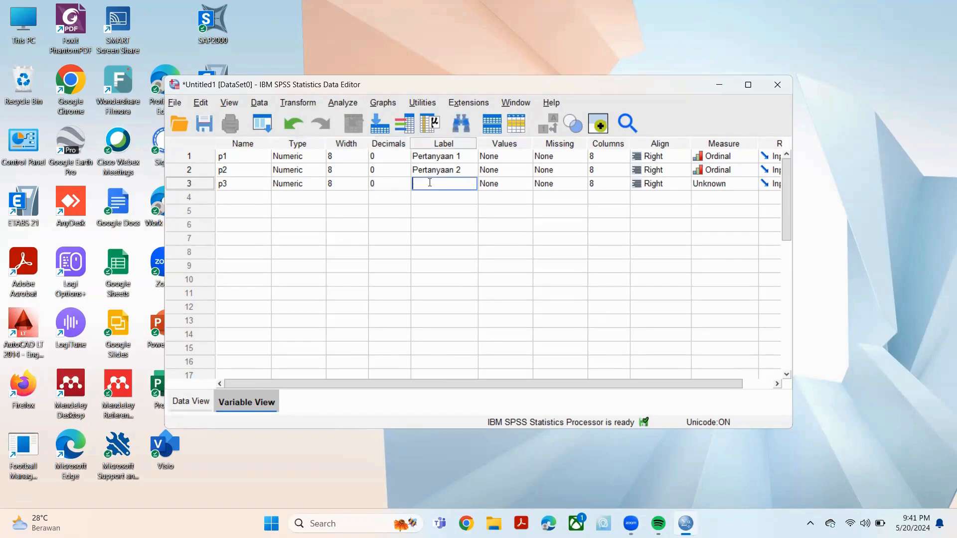
{"action": "type", "text": "Pertanyaan"}
{"action": "type", "text": " 23"}
{"action": "key", "text": "BackSpace"}
{"action": "key", "text": "BackSpace"}
{"action": "type", "text": "3"}
{"action": "left_click", "coordinate": [744, 186]}
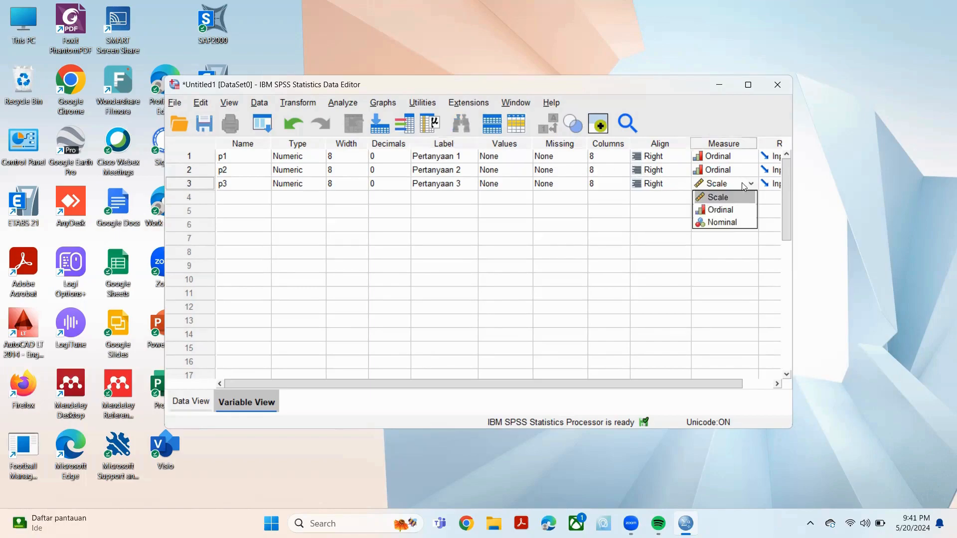
{"action": "left_click", "coordinate": [737, 210]}
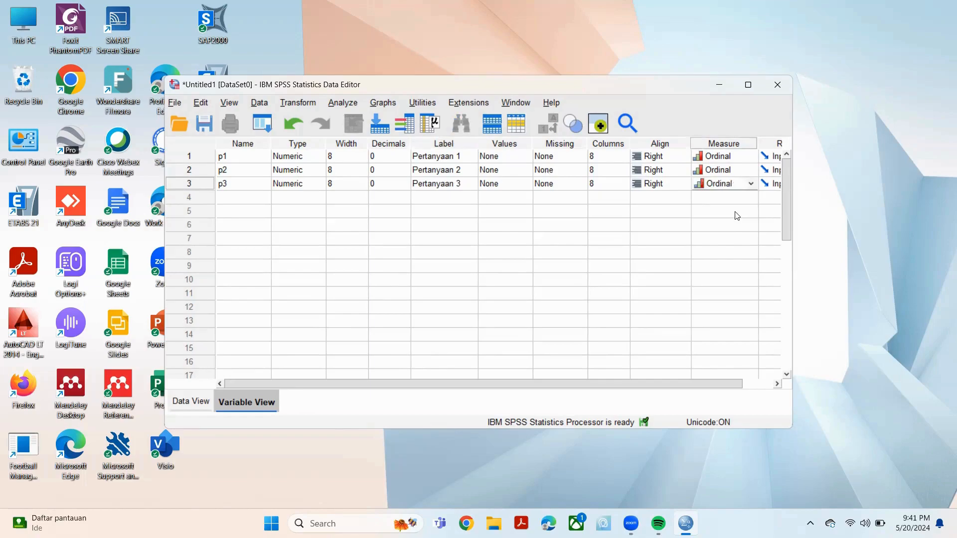
- Add a fourth variable named p4 and set its numeric type to 0 decimal places
{"action": "left_click", "coordinate": [254, 198]}
{"action": "type", "text": "p"}
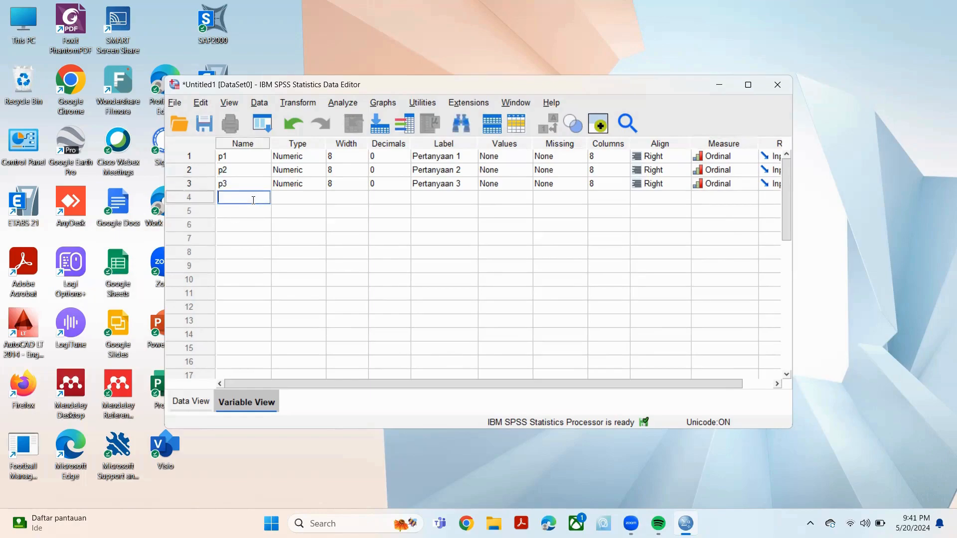
{"action": "type", "text": "4"}
{"action": "double_click", "coordinate": [323, 196]}
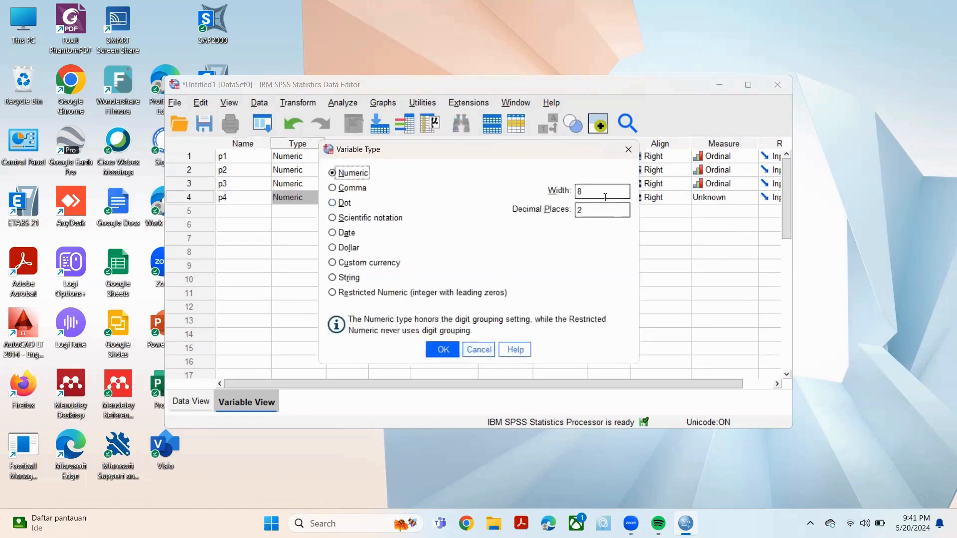
{"action": "left_click_drag", "start_coordinate": [599, 211], "coordinate": [543, 219]}
{"action": "type", "text": "0"}
{"action": "left_click", "coordinate": [442, 351]}
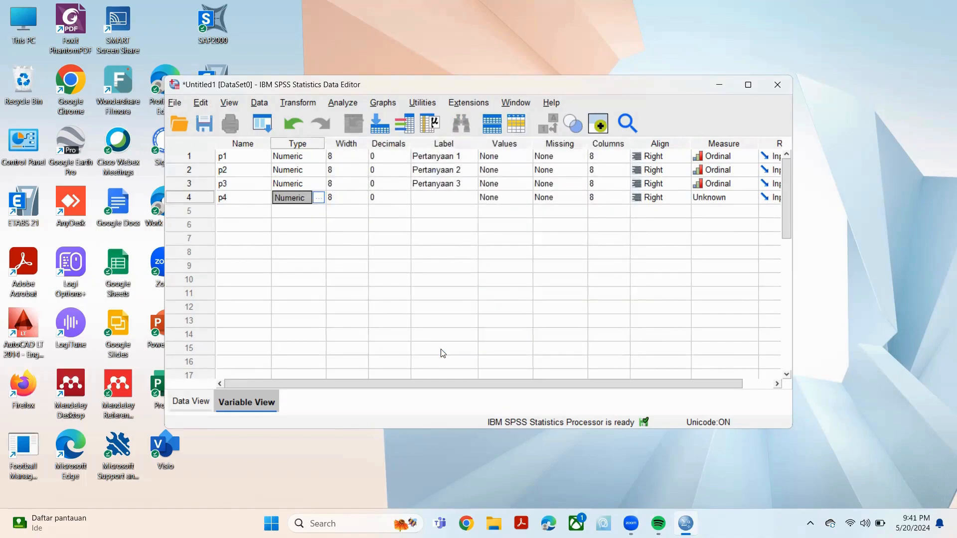
- Label variable p4 "Pertanyaan 4" and set its measurement level to Ordinal
{"action": "left_click", "coordinate": [428, 197]}
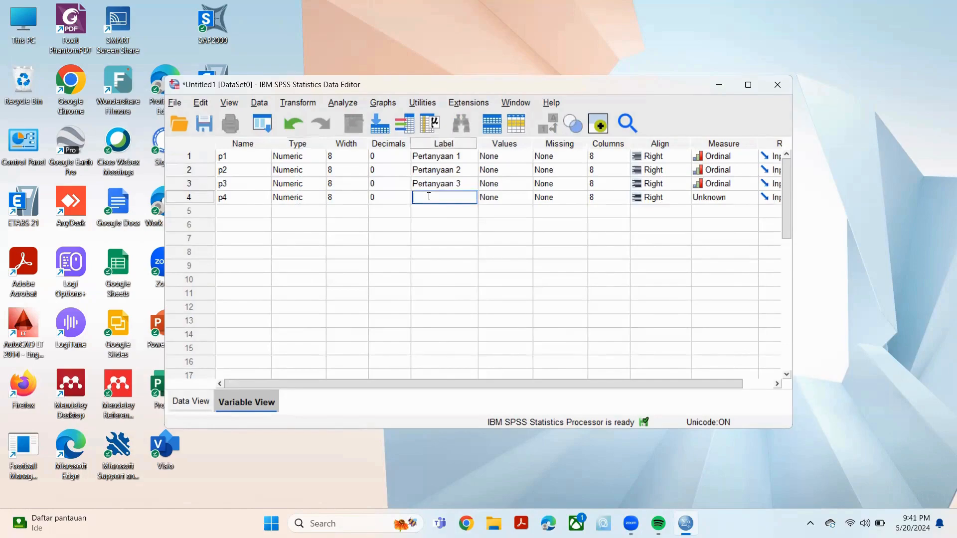
{"action": "type", "text": "Pertanyaan 4"}
{"action": "left_click", "coordinate": [612, 198]}
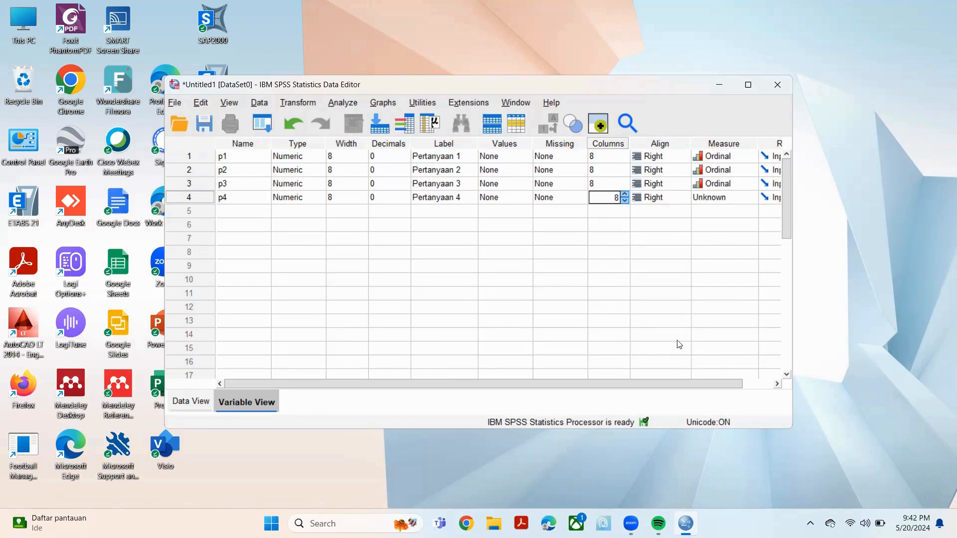
{"action": "left_click", "coordinate": [746, 199]}
{"action": "left_click", "coordinate": [746, 200]}
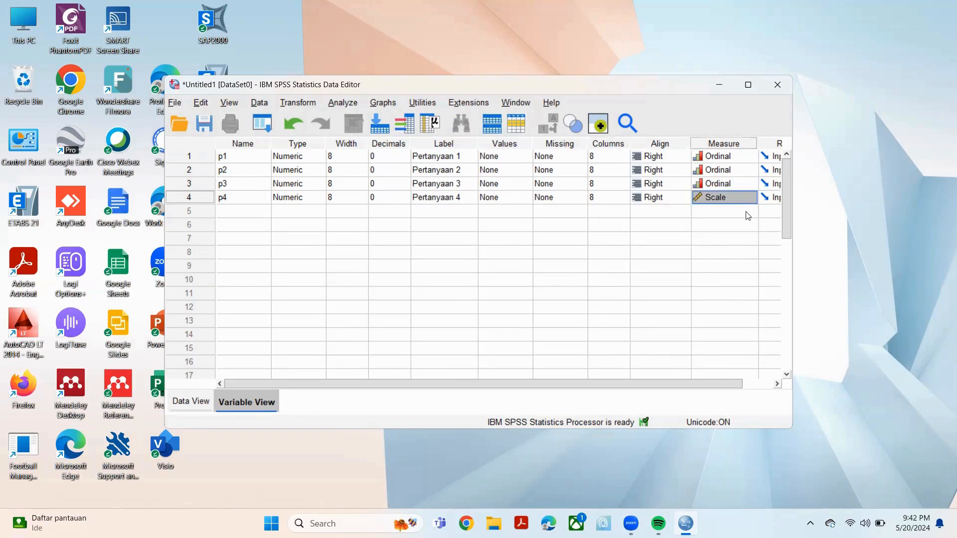
{"action": "left_click", "coordinate": [746, 199]}
{"action": "left_click", "coordinate": [739, 223]}
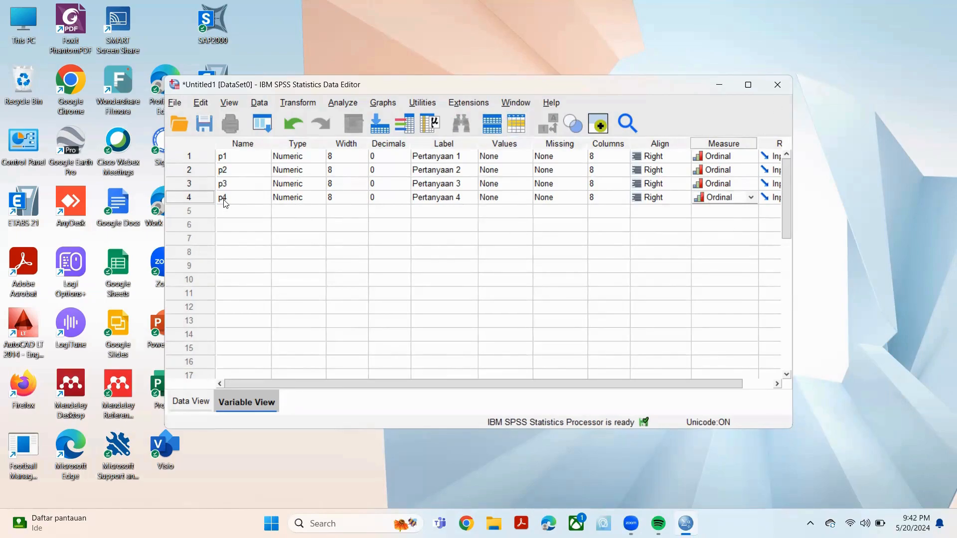
- Add a fifth variable named p5 with 0 decimals
{"action": "left_click", "coordinate": [237, 211]}
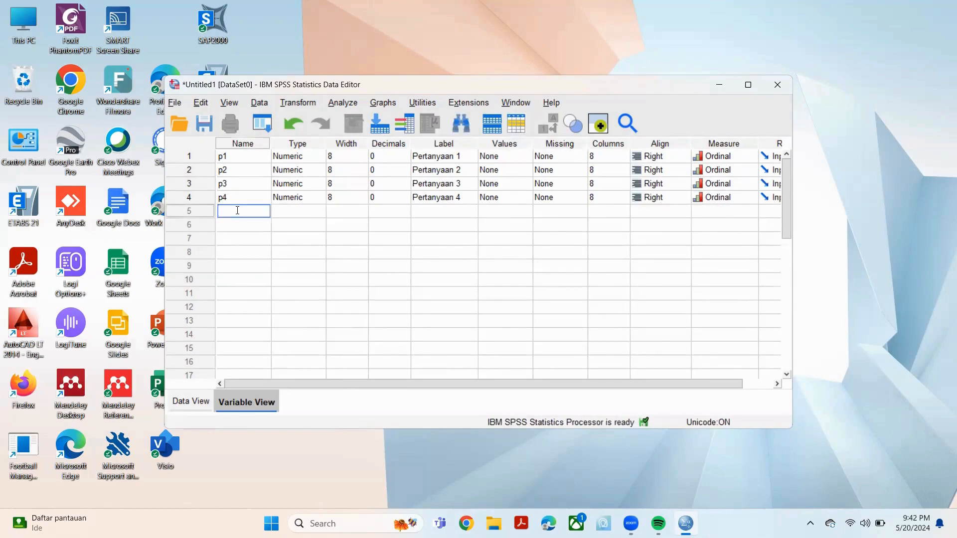
{"action": "type", "text": "p5"}
{"action": "key", "text": "Tab"}
{"action": "left_click", "coordinate": [406, 215]}
{"action": "left_click", "coordinate": [406, 216]}
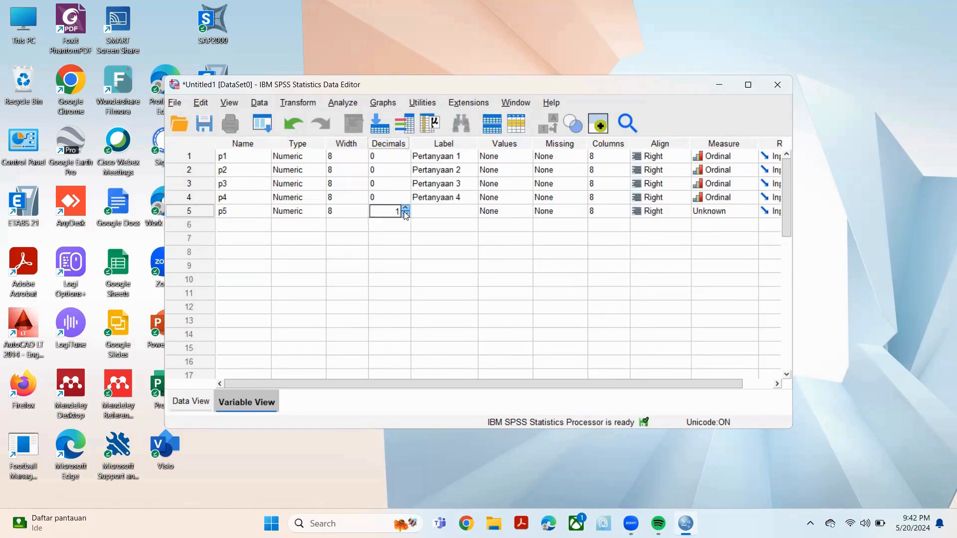
{"action": "left_click", "coordinate": [406, 215]}
- Label variable p5 "Pertanyaan 5" and set its measurement level to Ordinal
{"action": "left_click", "coordinate": [435, 210]}
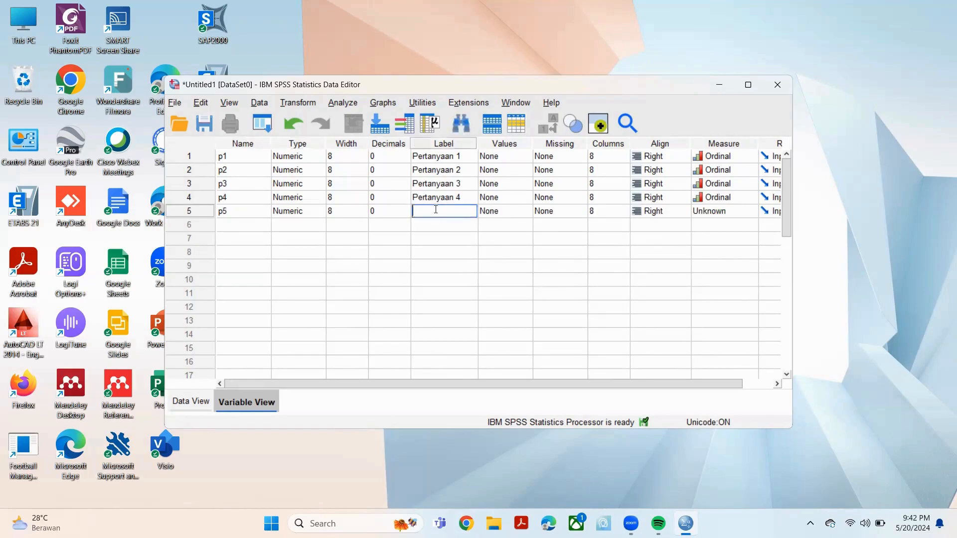
{"action": "type", "text": "Pertanyaan 5"}
{"action": "left_click", "coordinate": [740, 213]}
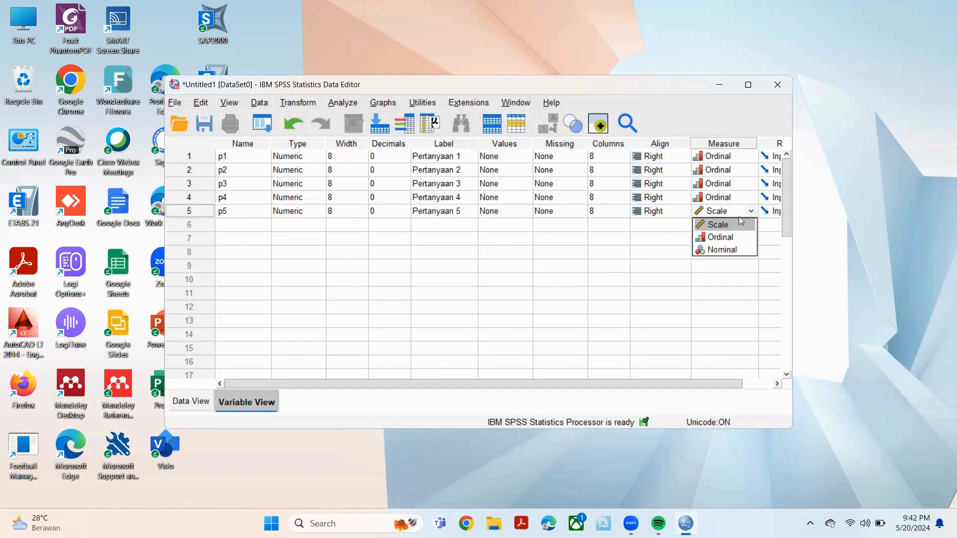
{"action": "left_click", "coordinate": [733, 236]}
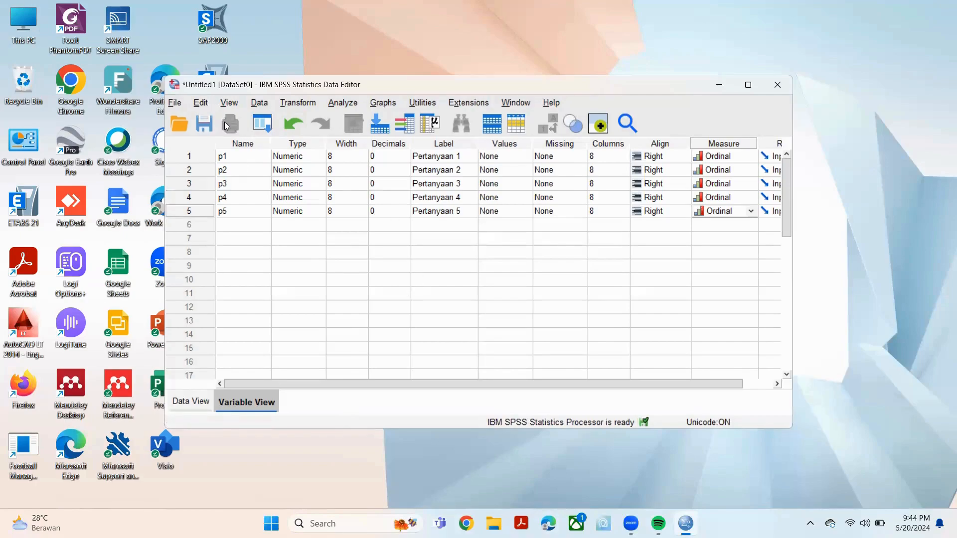
- Switch to the data grid and enter 3 for each of p1 to p5 in the first case
{"action": "left_click", "coordinate": [231, 103]}
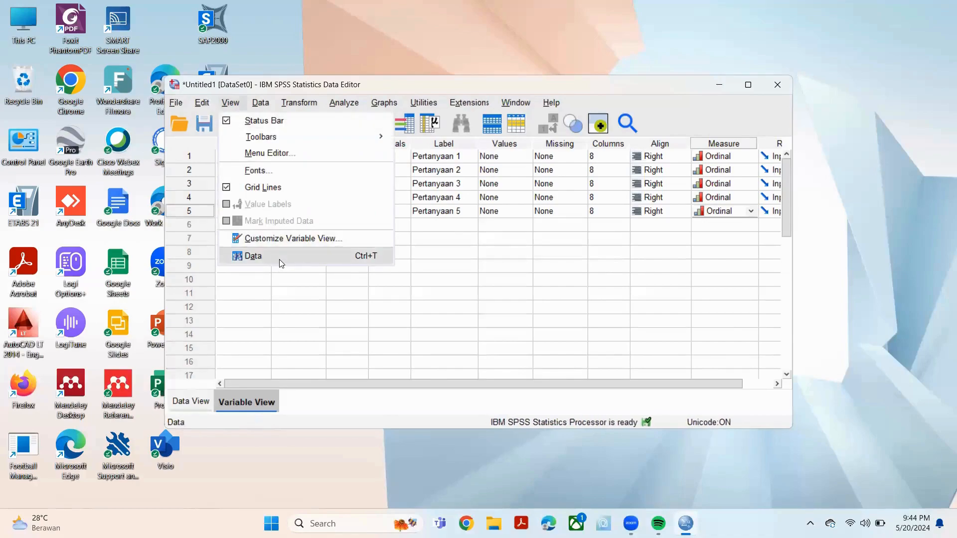
{"action": "left_click", "coordinate": [279, 257]}
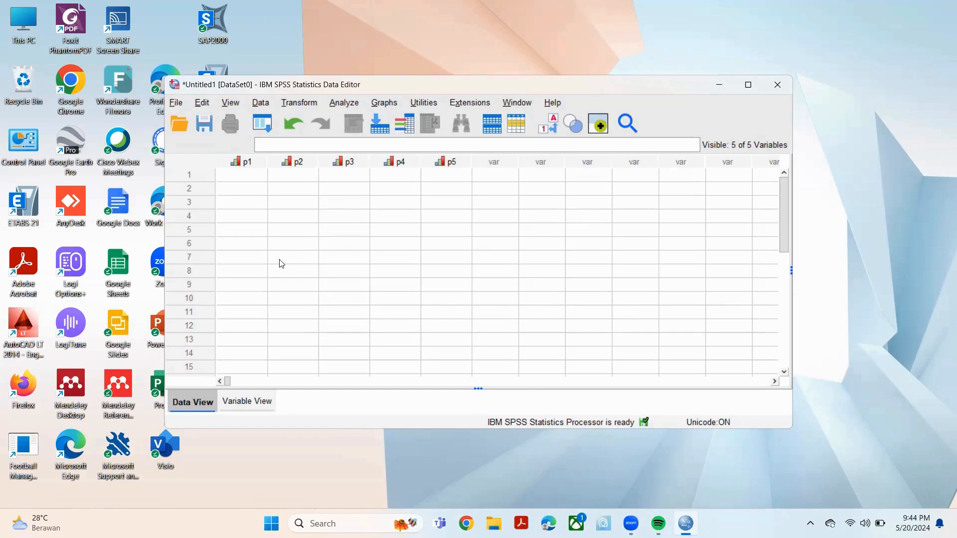
{"action": "left_click", "coordinate": [251, 180]}
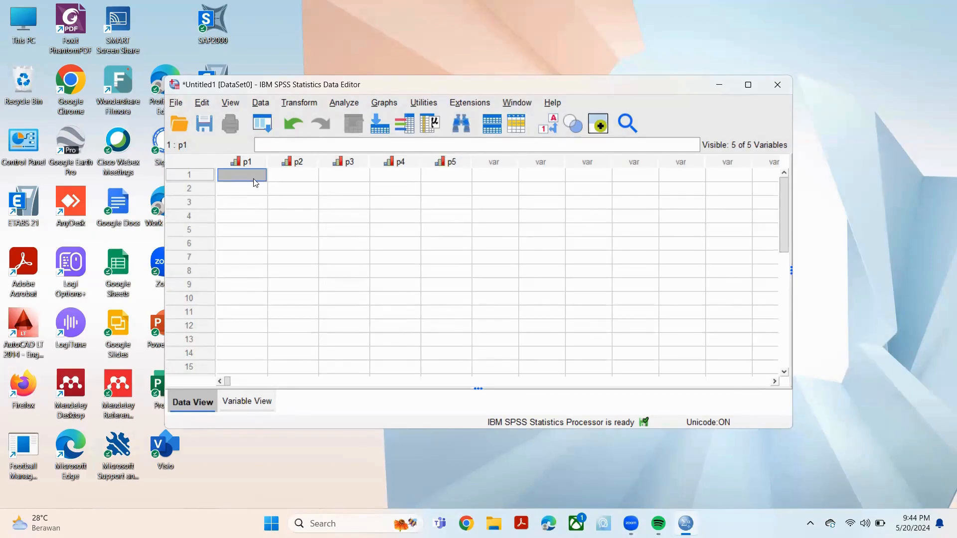
{"action": "type", "text": "3"}
{"action": "left_click", "coordinate": [308, 175]}
{"action": "type", "text": "3"}
{"action": "left_click", "coordinate": [347, 173]}
{"action": "type", "text": "3"}
{"action": "left_click", "coordinate": [380, 175]}
{"action": "type", "text": "3"}
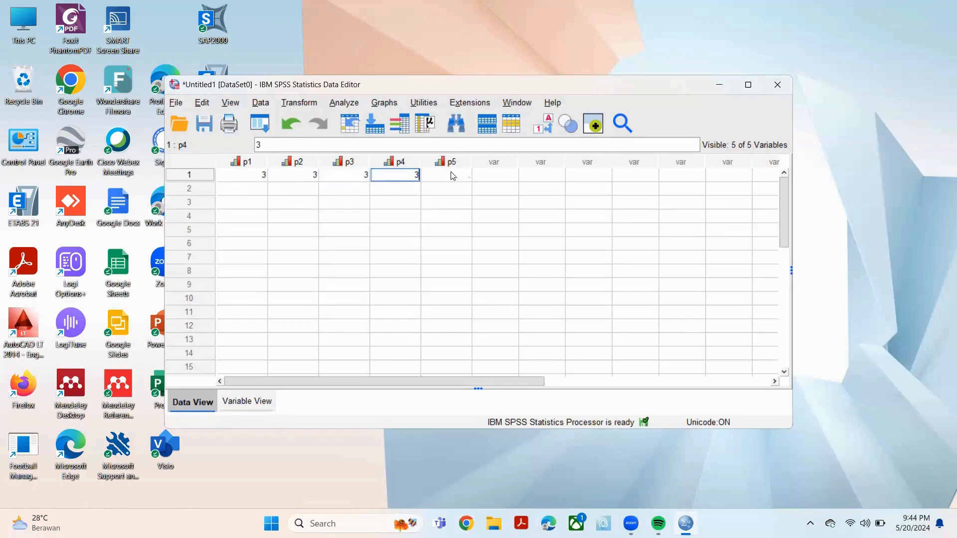
{"action": "left_click", "coordinate": [453, 175]}
{"action": "type", "text": "3"}
{"action": "left_click", "coordinate": [356, 216]}
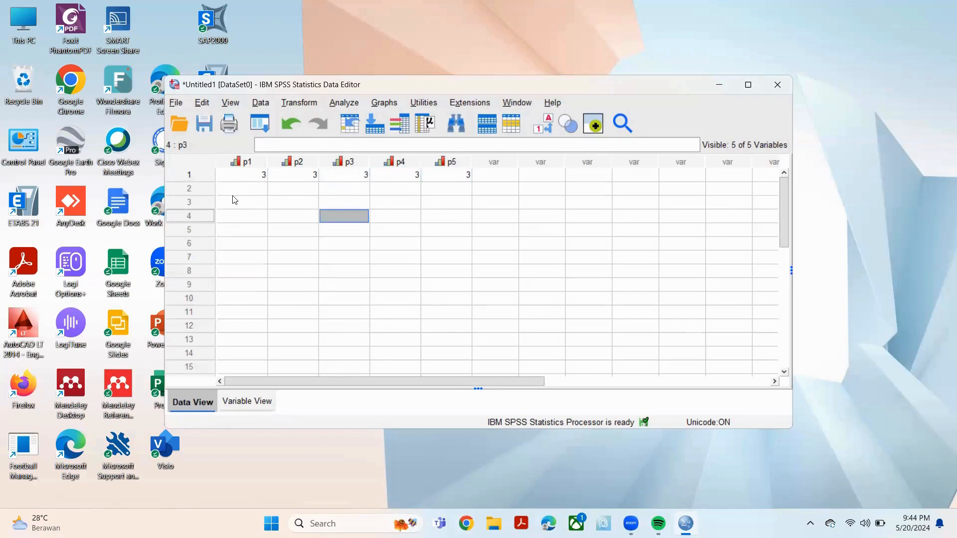
- Enter 3 for each of p1 to p5 in the second case
{"action": "left_click", "coordinate": [246, 189]}
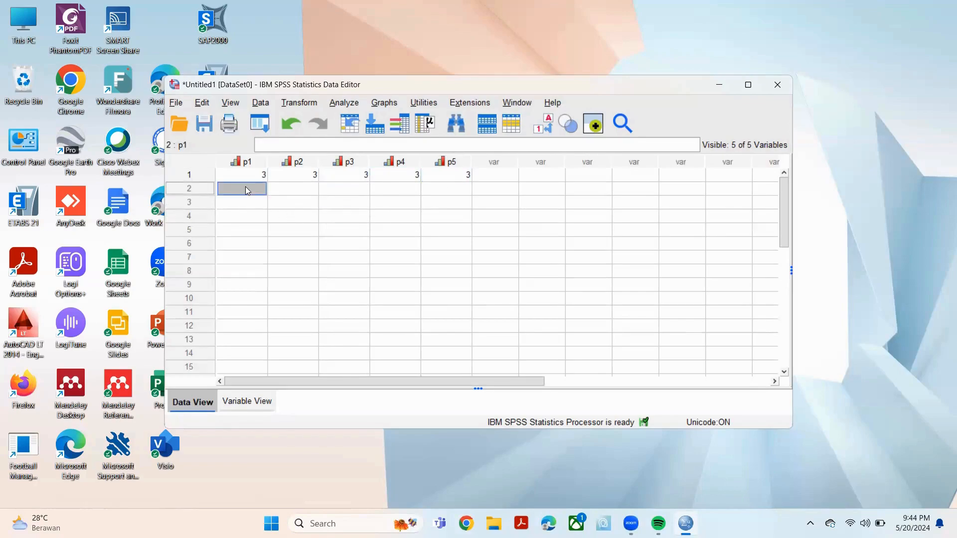
{"action": "type", "text": "3"}
{"action": "left_click", "coordinate": [295, 179]}
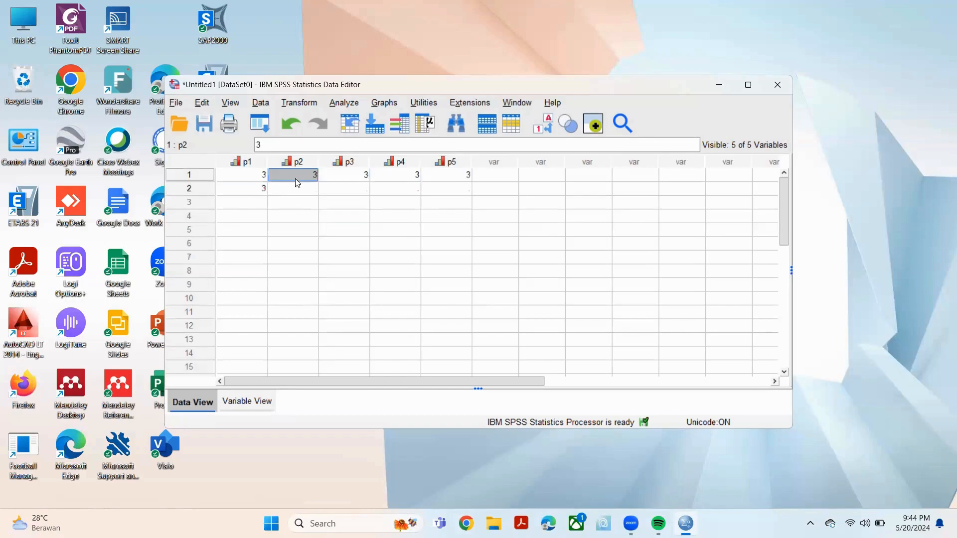
{"action": "left_click", "coordinate": [314, 189]}
{"action": "type", "text": "3"}
{"action": "left_click", "coordinate": [350, 187]}
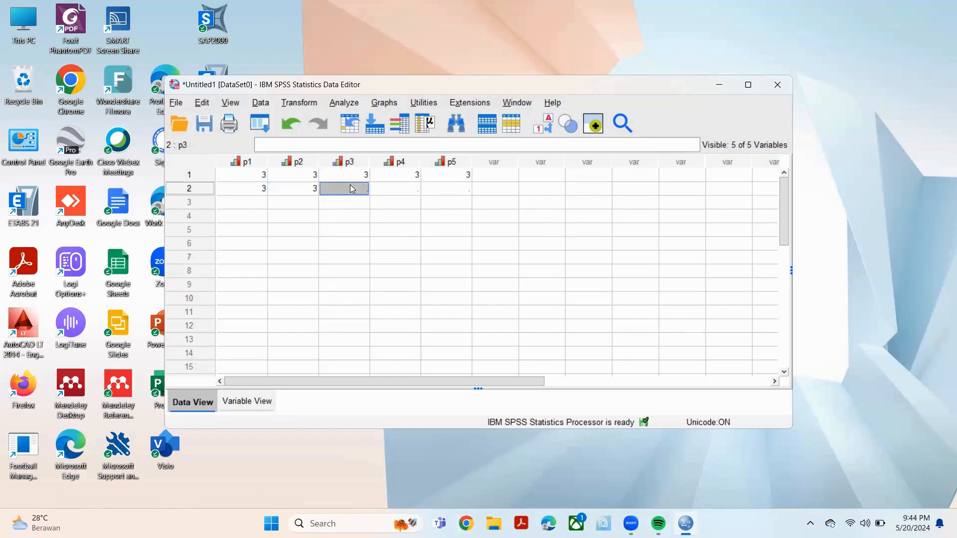
{"action": "type", "text": "3"}
{"action": "left_click", "coordinate": [407, 192]}
{"action": "type", "text": "3"}
{"action": "left_click", "coordinate": [437, 190]}
{"action": "type", "text": "3"}
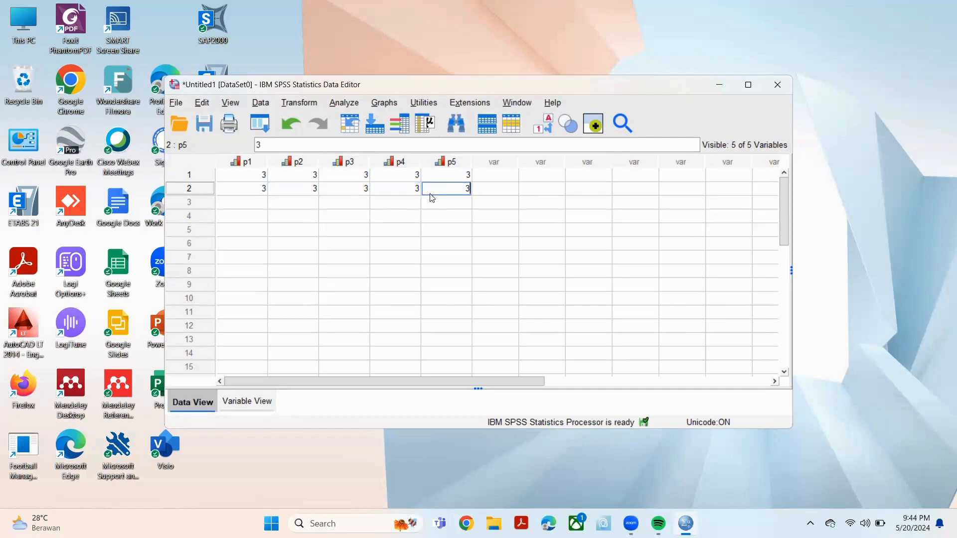
{"action": "left_click", "coordinate": [706, 25]}
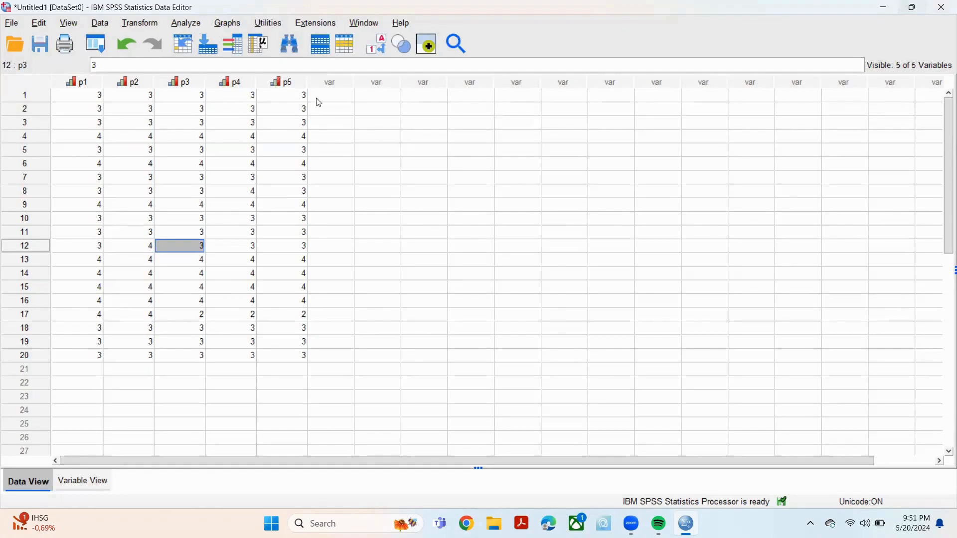
- Save the dataset in the Documents folder as "Lat 1 P13 Valid_Reliab" in SPSS Statistics (.sav) format
{"action": "left_click", "coordinate": [911, 7]}
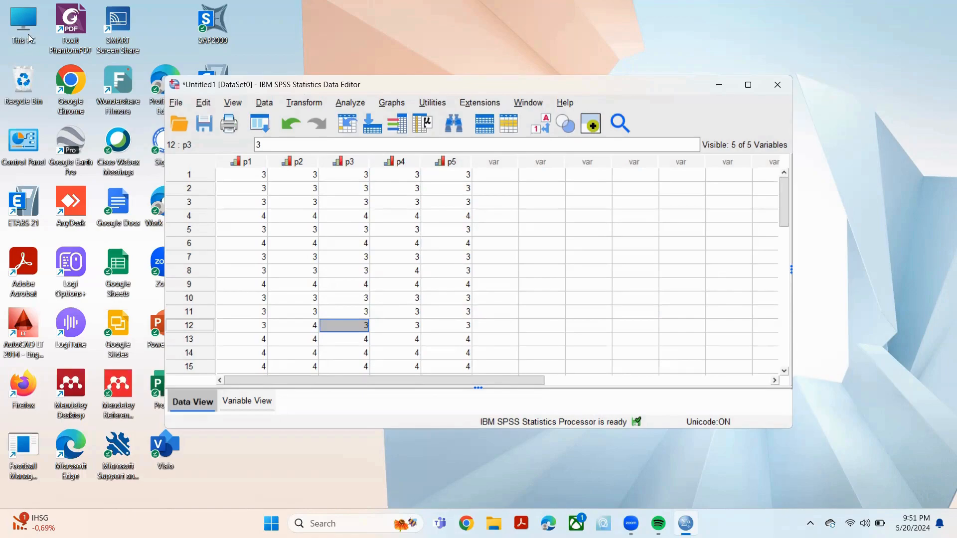
{"action": "left_click", "coordinate": [174, 104]}
{"action": "left_click", "coordinate": [269, 220]}
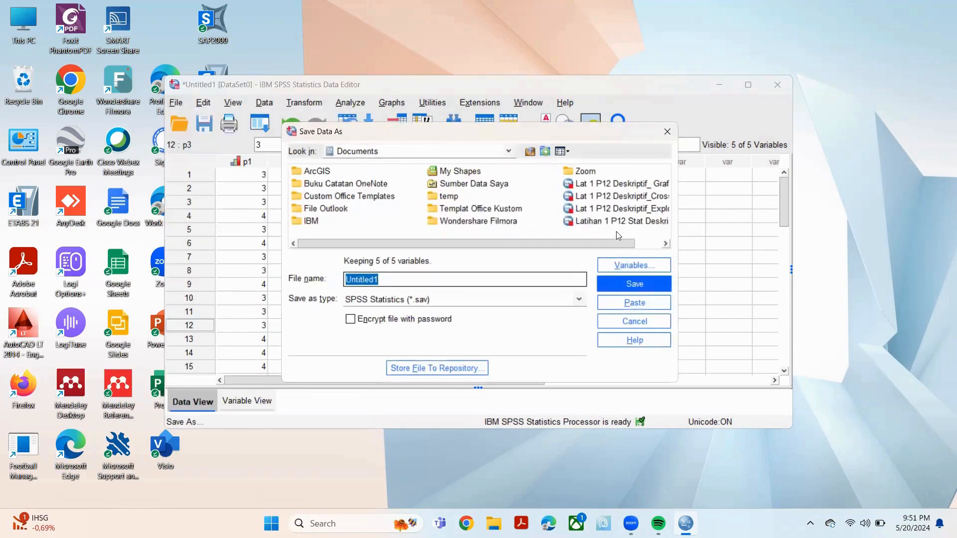
{"action": "left_click", "coordinate": [608, 209]}
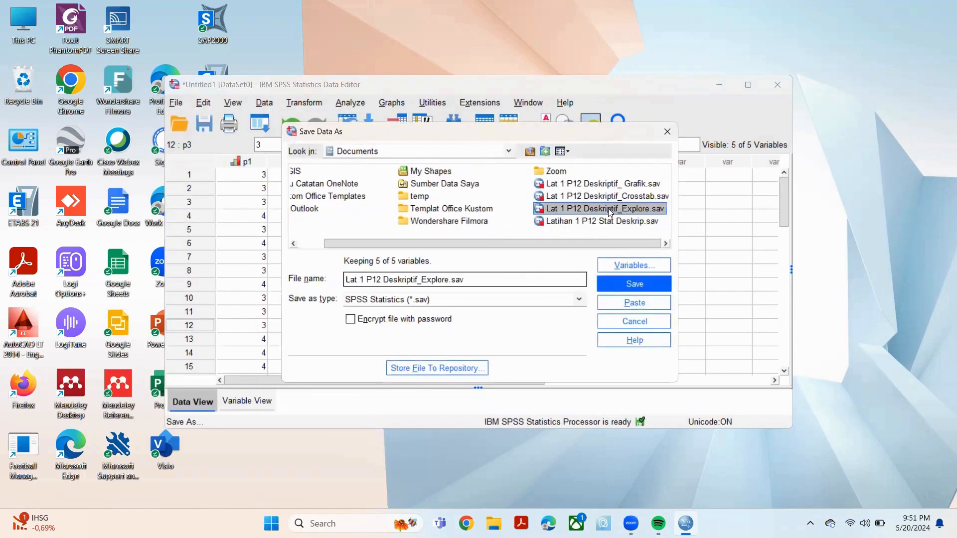
{"action": "left_click", "coordinate": [434, 279]}
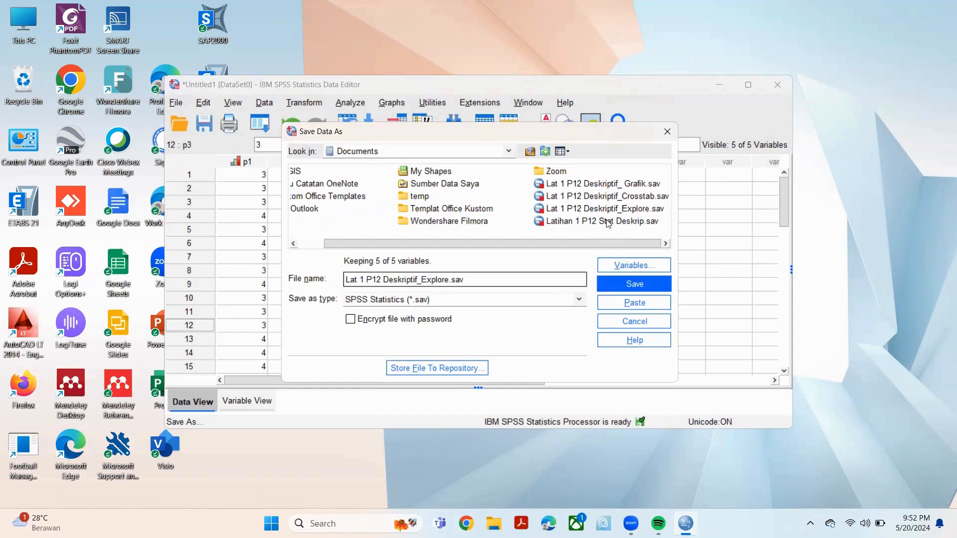
{"action": "left_click", "coordinate": [383, 279]}
{"action": "key", "text": "shift+End"}
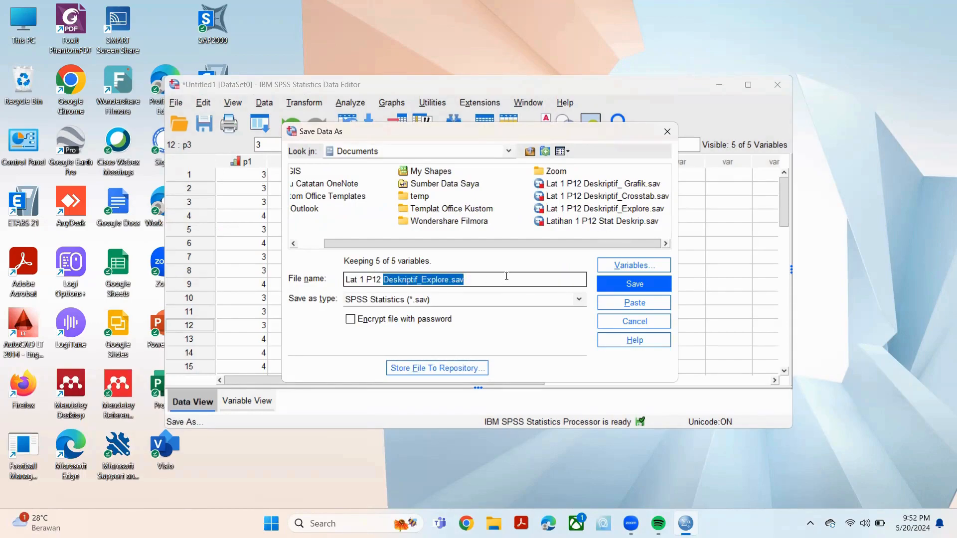
{"action": "type", "text": "Valid"}
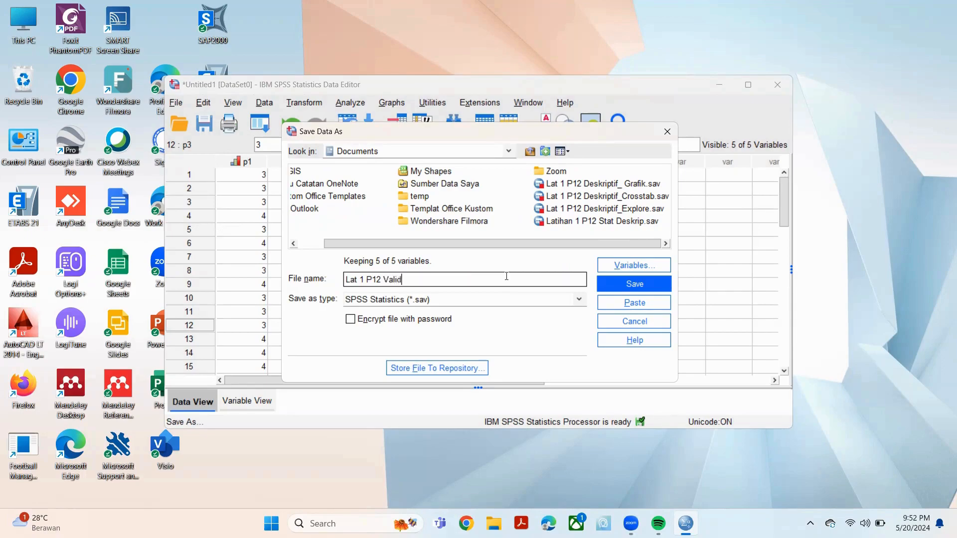
{"action": "type", "text": "_Reliab"}
{"action": "left_click_drag", "start_coordinate": [382, 280], "coordinate": [373, 279]}
{"action": "type", "text": "13"}
{"action": "left_click", "coordinate": [646, 288]}
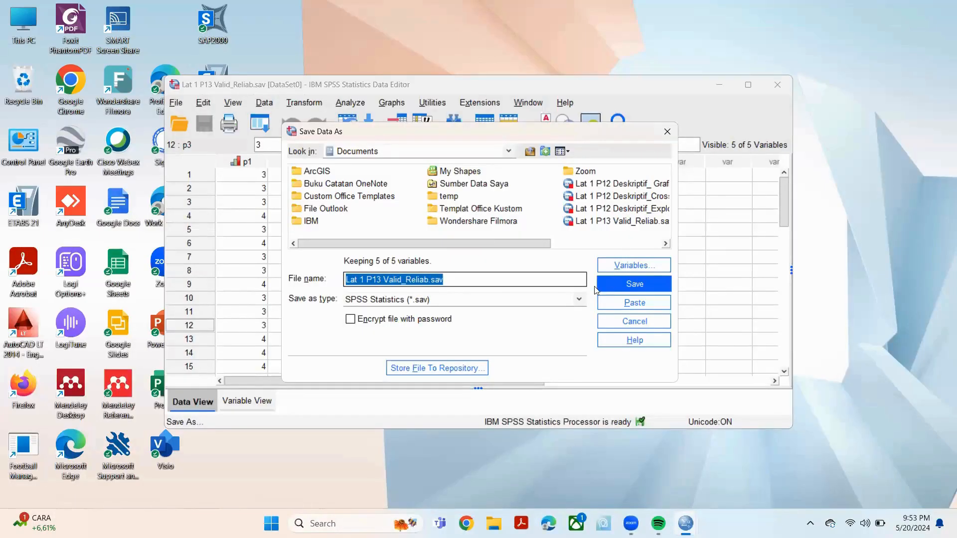
{"action": "left_click", "coordinate": [669, 130]}
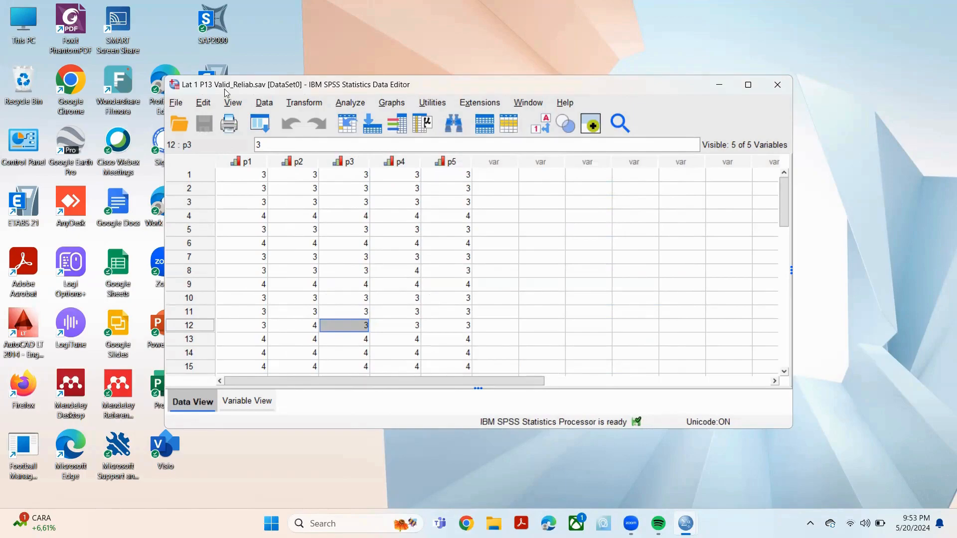
- Start a Reliability Analysis and add Pertanyaan 1 to Pertanyaan 5 as its items
{"action": "left_click", "coordinate": [363, 103]}
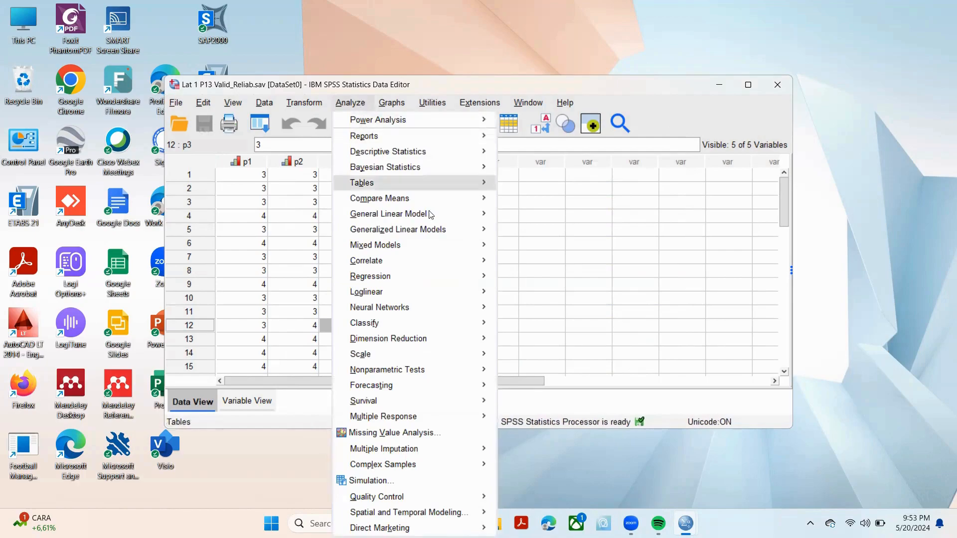
{"action": "mouse_move", "coordinate": [474, 278]}
{"action": "mouse_move", "coordinate": [481, 343]}
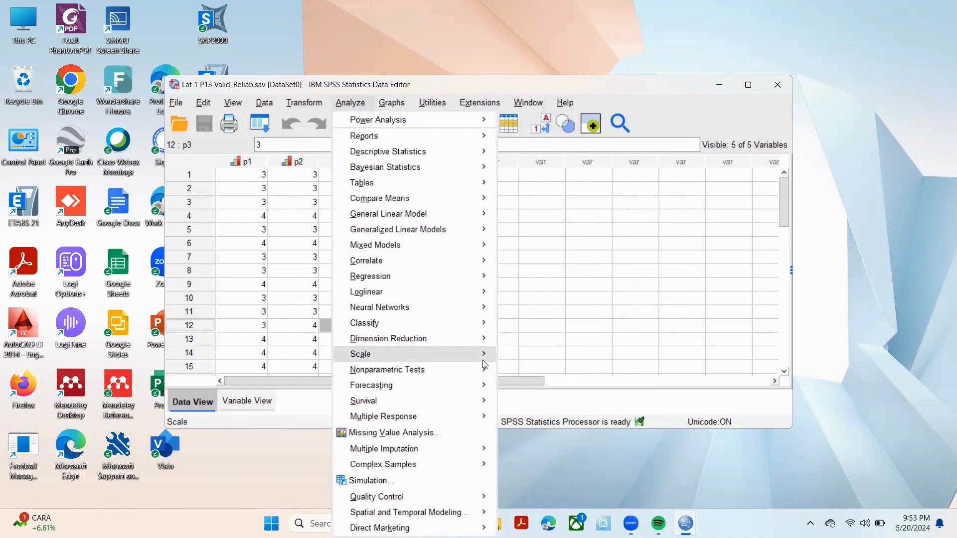
{"action": "mouse_move", "coordinate": [483, 360]}
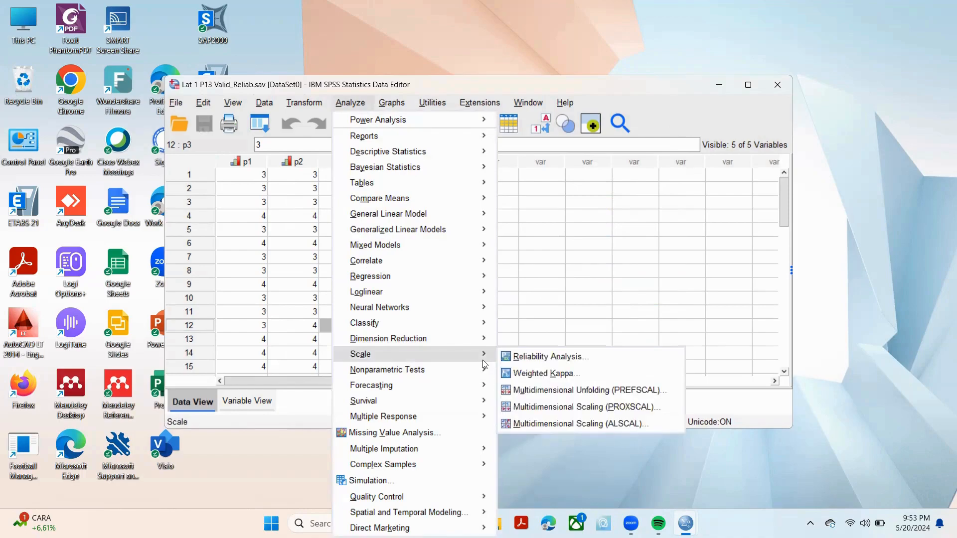
{"action": "left_click", "coordinate": [545, 360]}
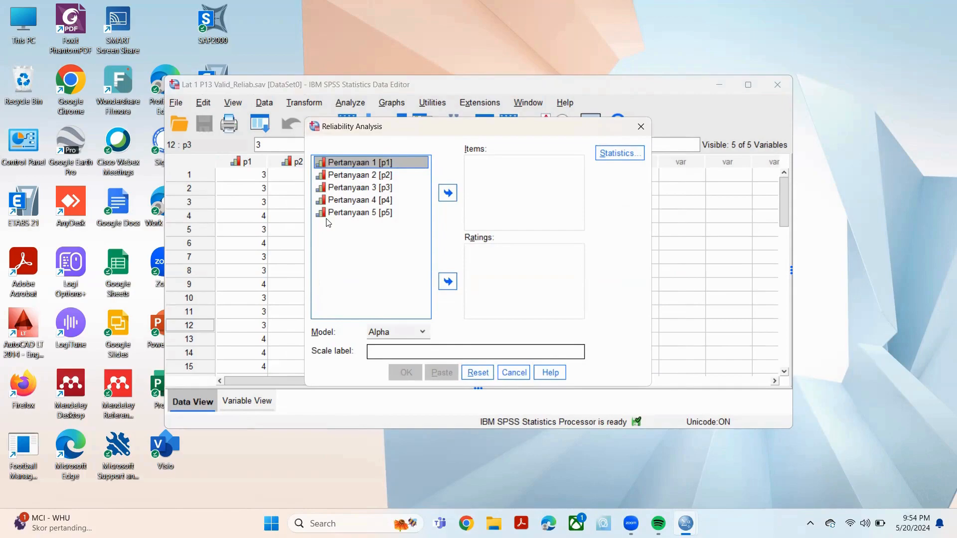
{"action": "left_click", "coordinate": [379, 215], "text": "shift"}
{"action": "left_click", "coordinate": [450, 194]}
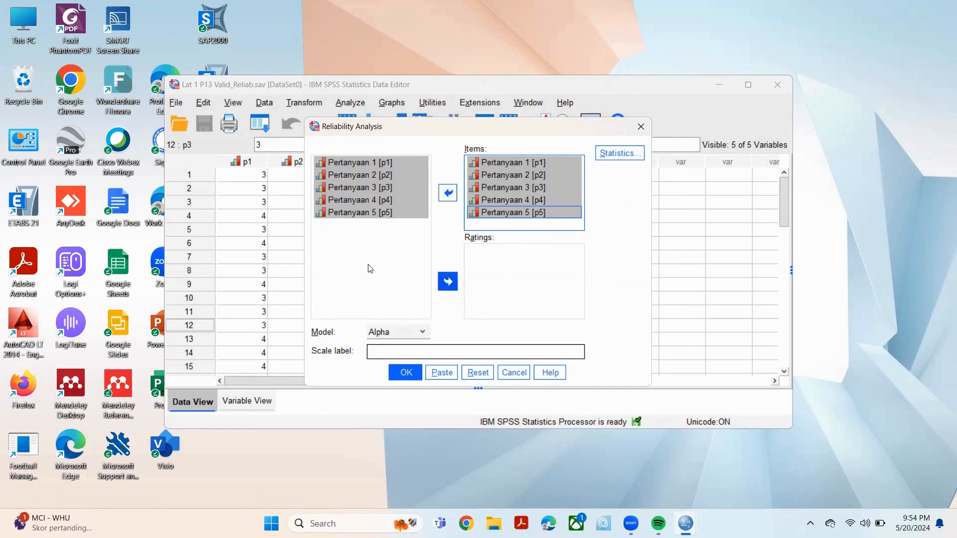
{"action": "left_click", "coordinate": [379, 241]}
{"action": "left_click", "coordinate": [388, 165]}
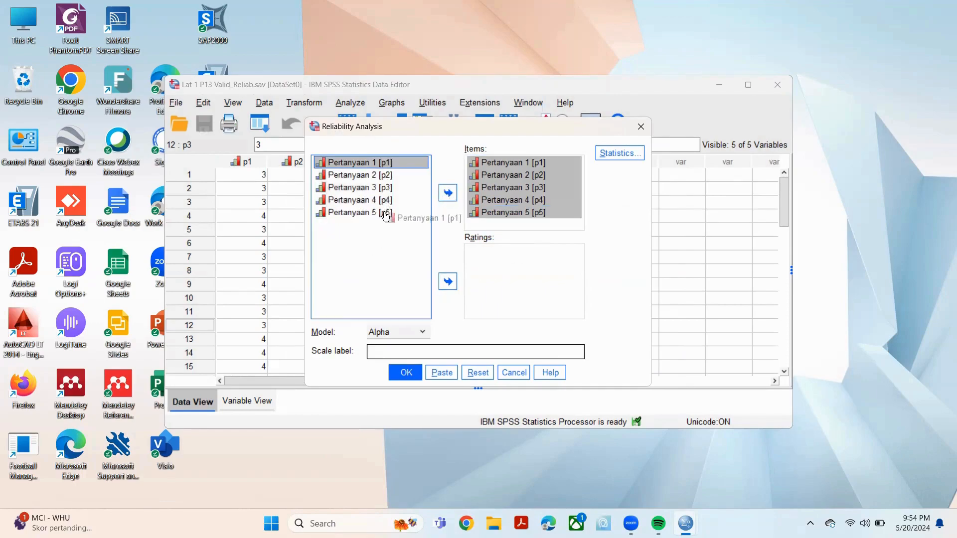
{"action": "right_click", "coordinate": [394, 164]}
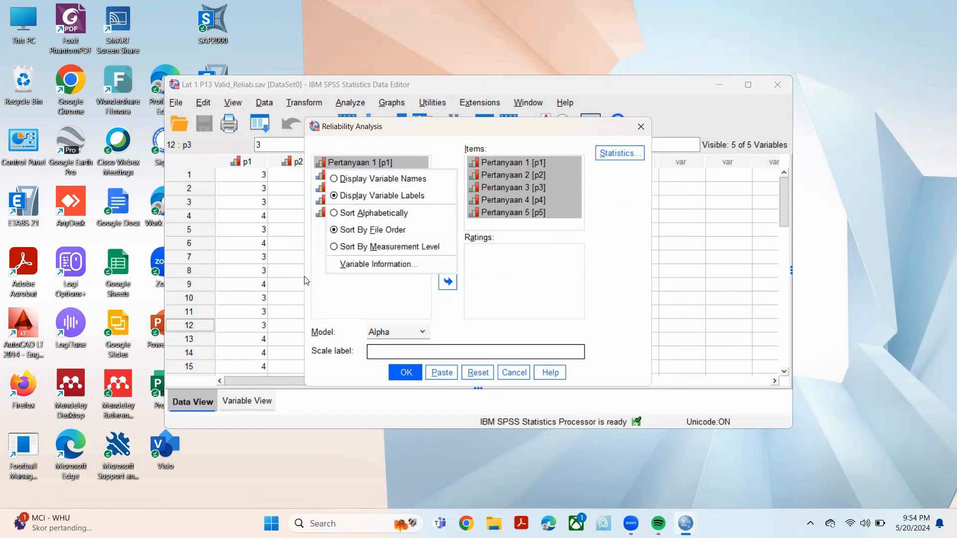
{"action": "left_click", "coordinate": [304, 290]}
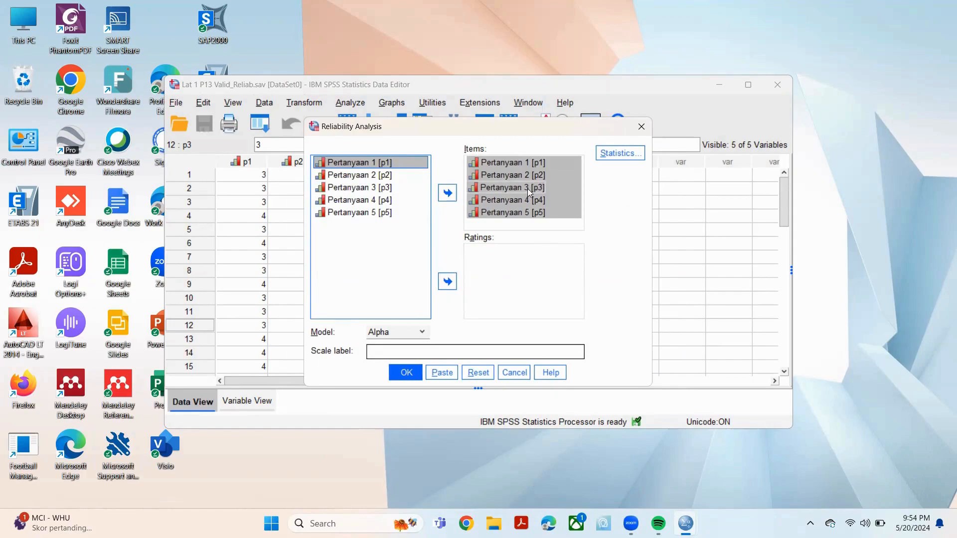
- Include the "Scale if item deleted" descriptives and run the reliability analysis with the Alpha model
{"action": "left_click", "coordinate": [610, 156]}
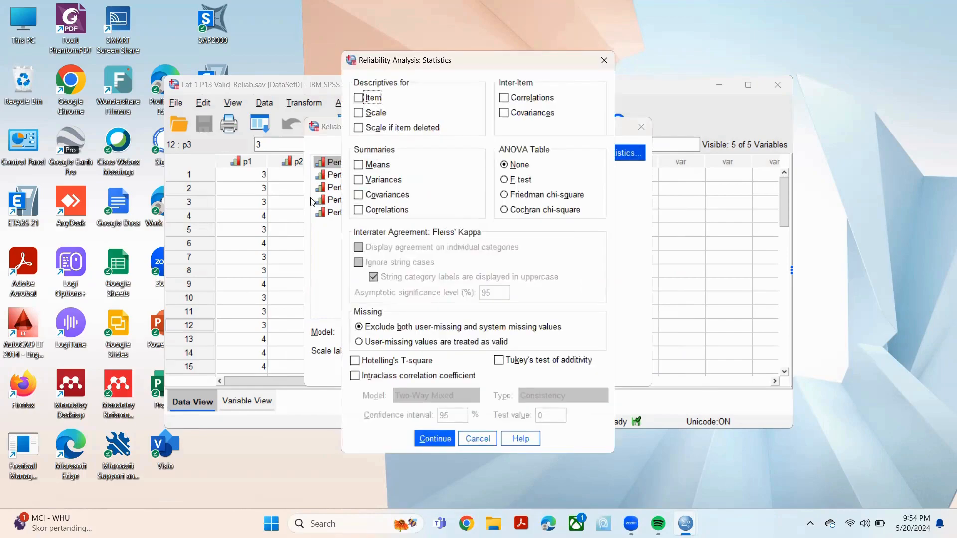
{"action": "left_click", "coordinate": [389, 131]}
{"action": "left_click", "coordinate": [435, 439]}
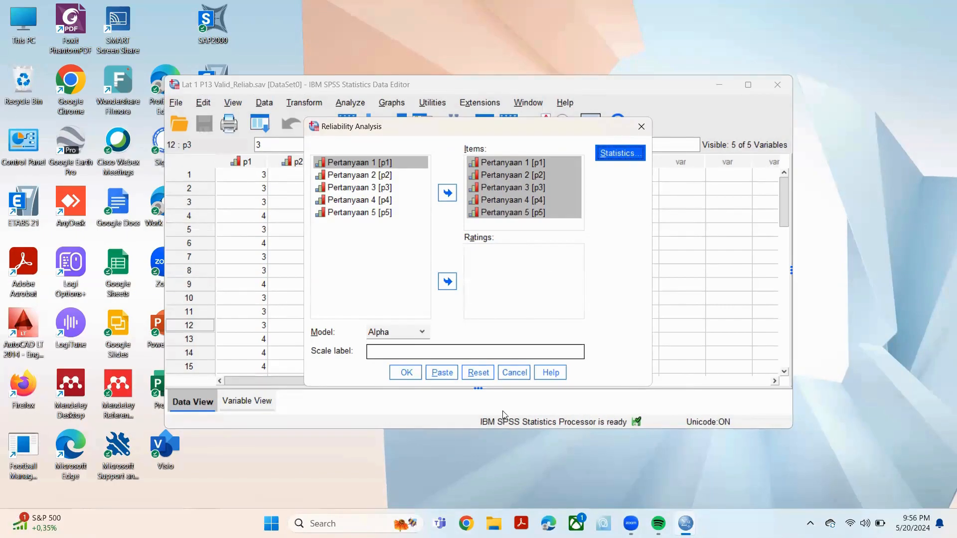
{"action": "left_click", "coordinate": [407, 373]}
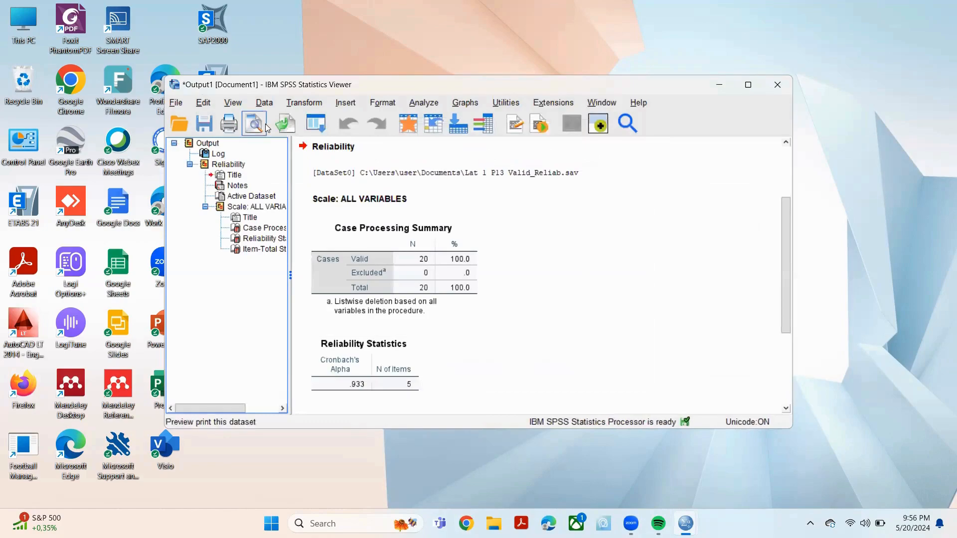
- Start saving the output under a new name in the Documents folder and enter "Output Lat 1_P13_Reliab" as the Viewer file (.spv) name
{"action": "left_click", "coordinate": [175, 103]}
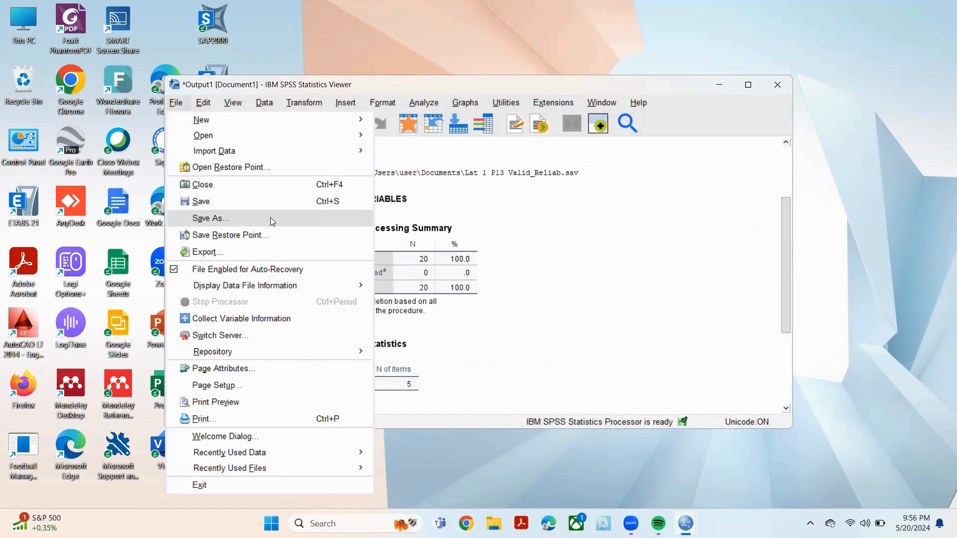
{"action": "left_click", "coordinate": [271, 217]}
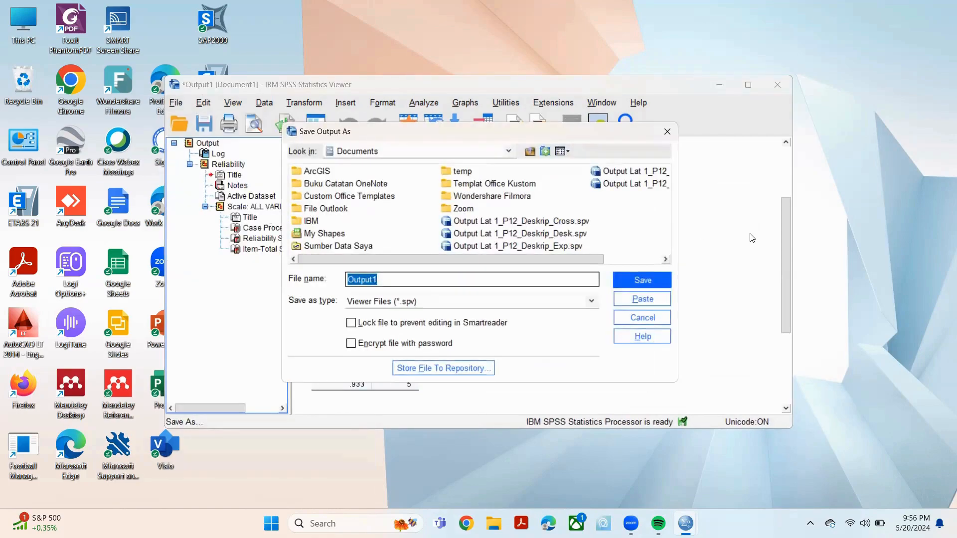
{"action": "left_click", "coordinate": [558, 222]}
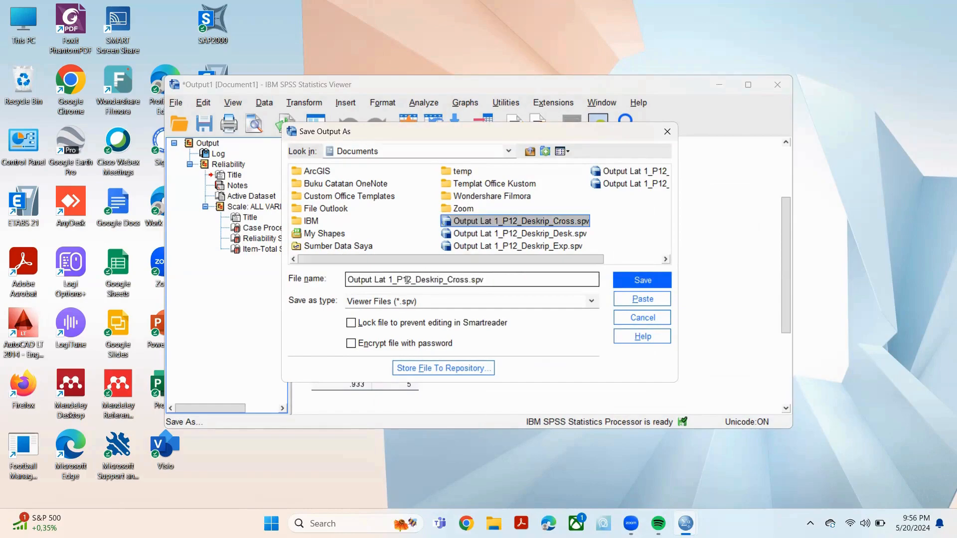
{"action": "left_click_drag", "start_coordinate": [407, 280], "coordinate": [411, 278]}
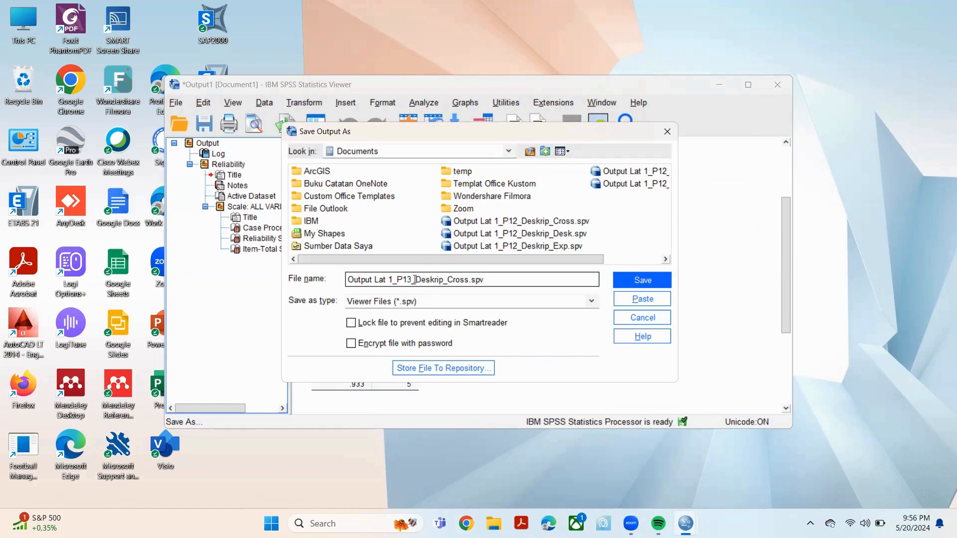
{"action": "left_click_drag", "start_coordinate": [415, 280], "coordinate": [502, 283]}
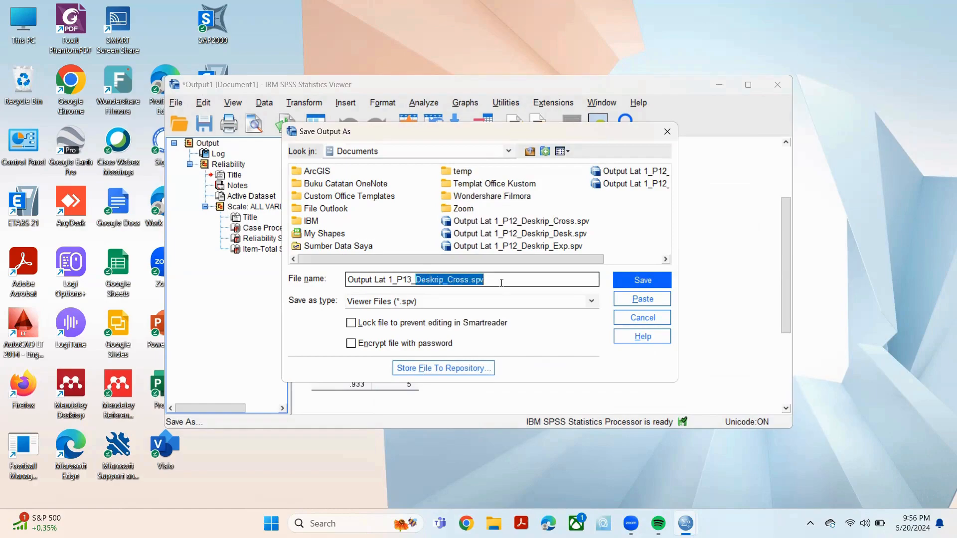
{"action": "type", "text": "Re"}
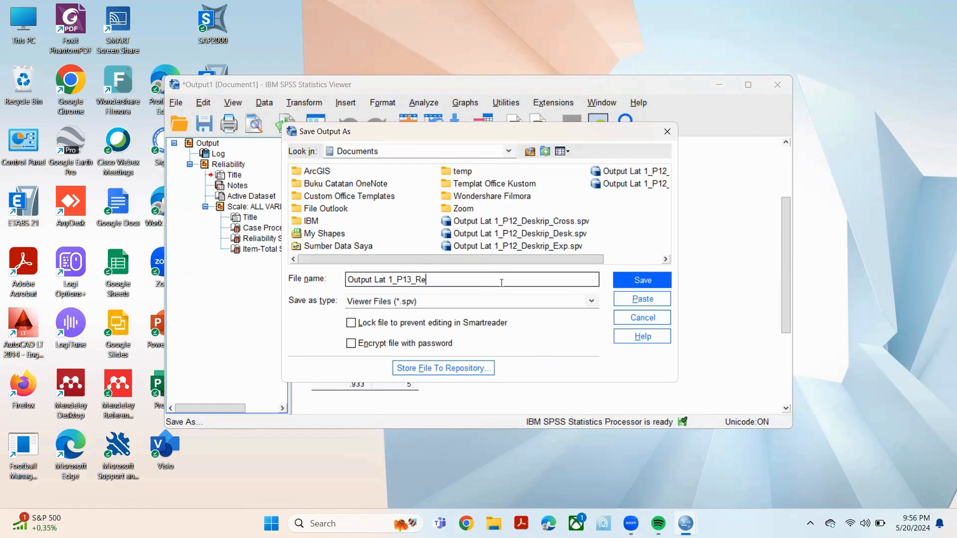
{"action": "type", "text": "liab"}
{"action": "key", "text": "Caps_Lock"}
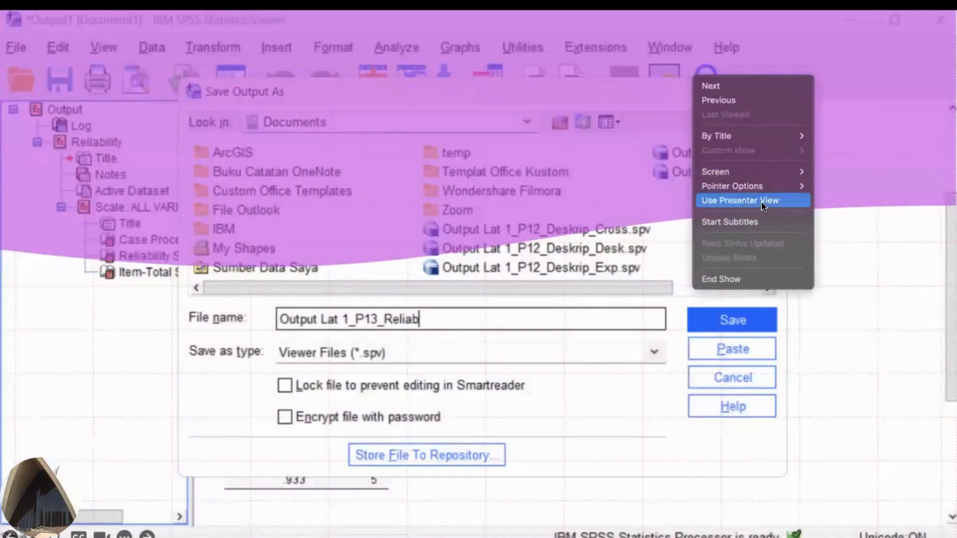
{"action": "left_click", "coordinate": [747, 200]}
{"action": "right_click", "coordinate": [544, 141]}
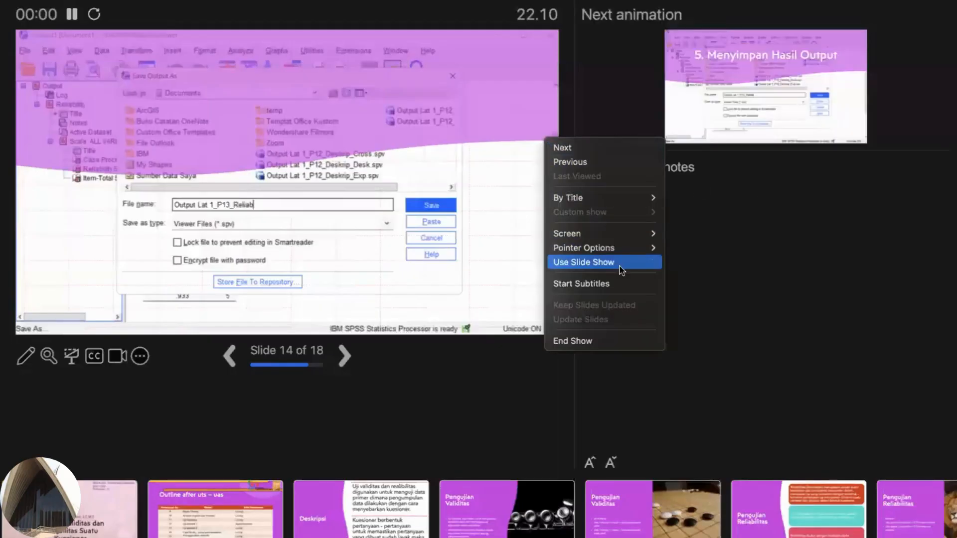
{"action": "left_click", "coordinate": [583, 263]}
{"action": "right_click", "coordinate": [620, 131]}
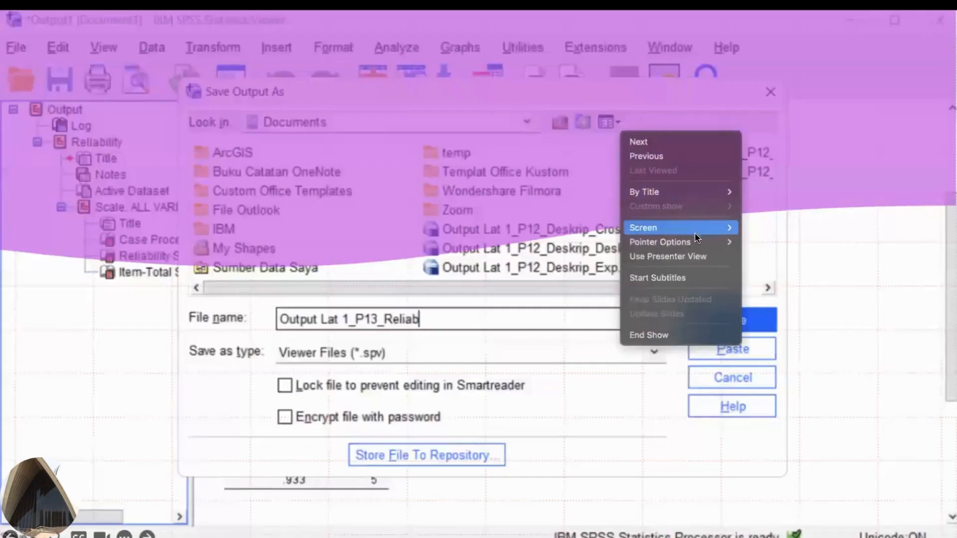
{"action": "mouse_move", "coordinate": [690, 241]}
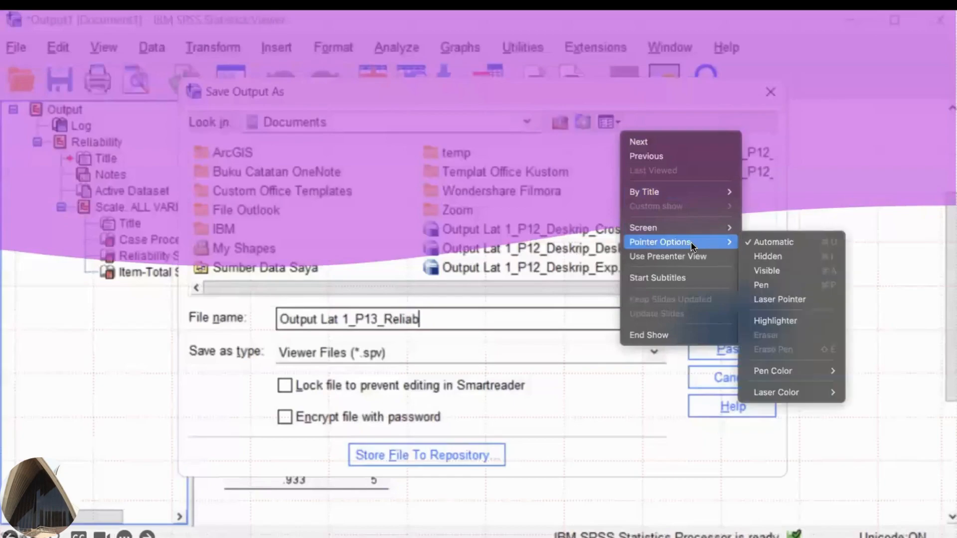
{"action": "left_click", "coordinate": [780, 299]}
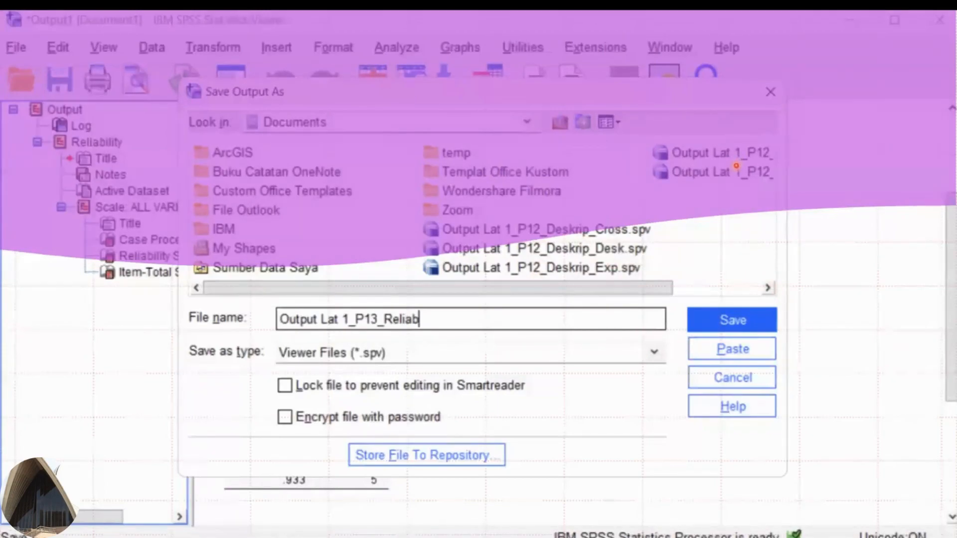
{"action": "right_click", "coordinate": [736, 166]}
{"action": "key", "text": "Escape"}
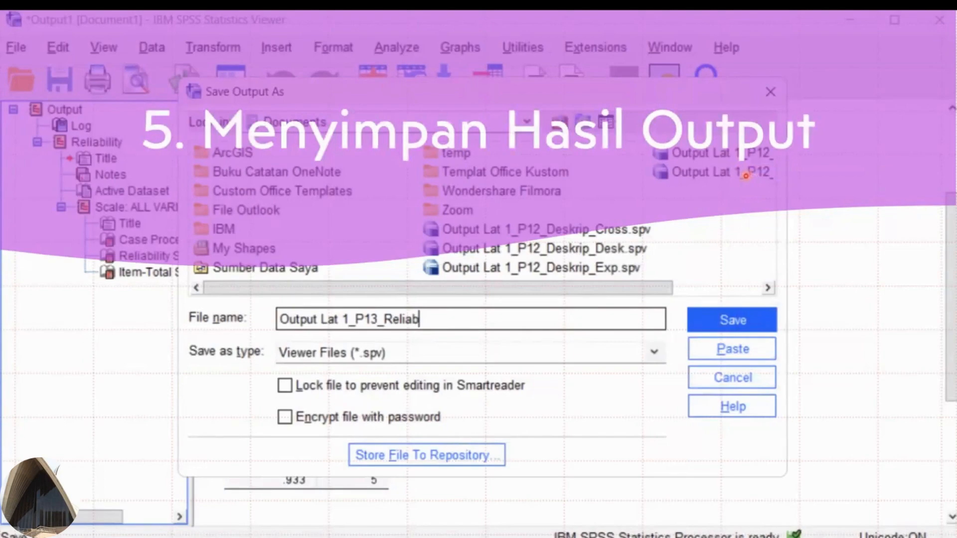
{"action": "right_click", "coordinate": [745, 175]}
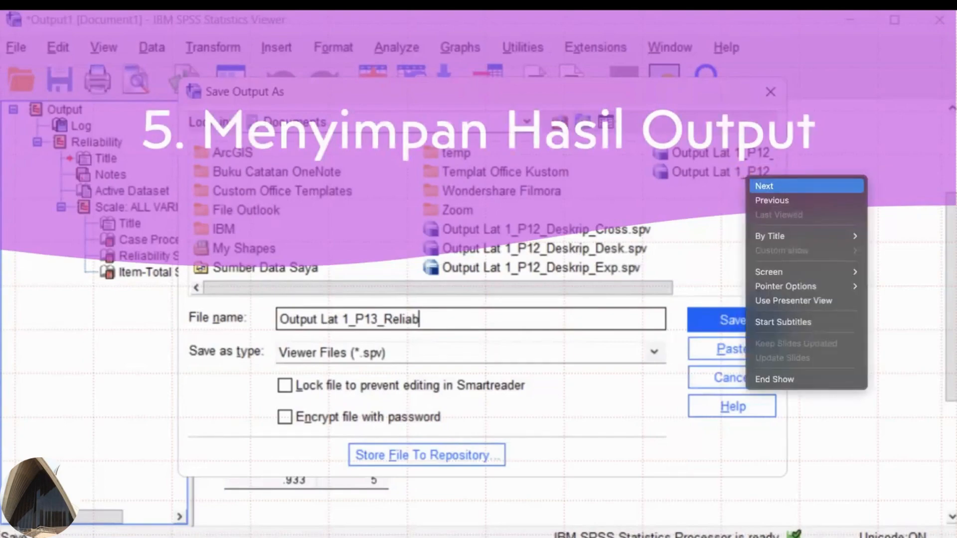
{"action": "left_click", "coordinate": [750, 184]}
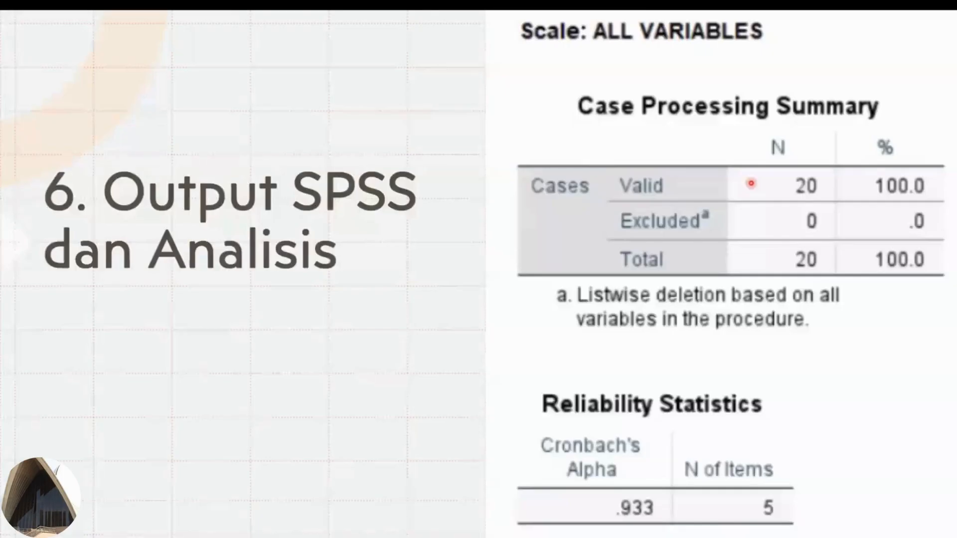